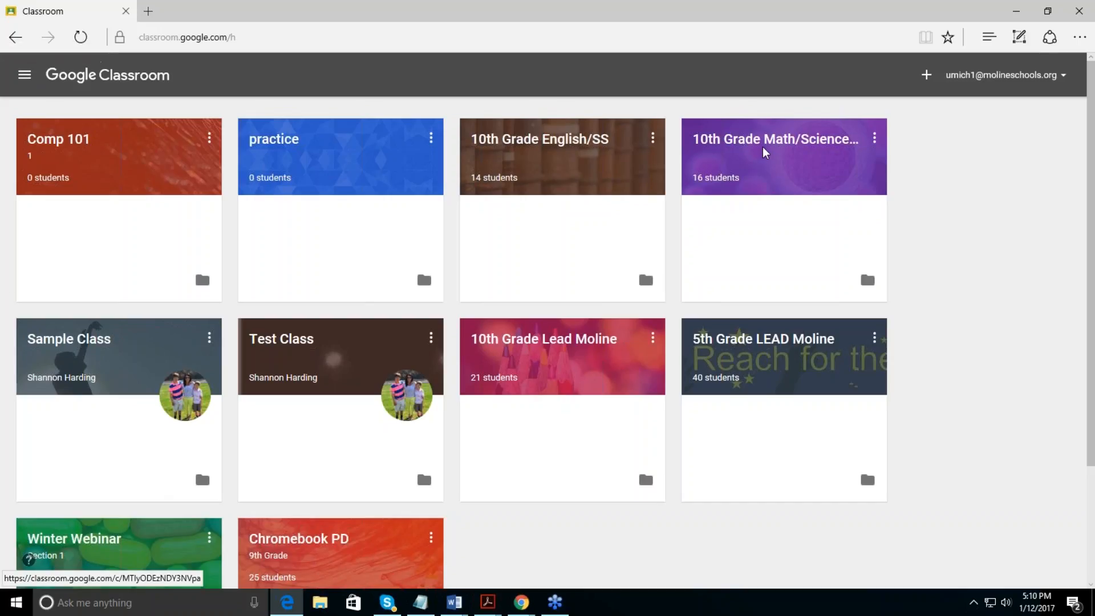
# Step: Create a new class named "Google Webinar Presenation", leaving section and subject empty
pyautogui.moveTo(287, 602)
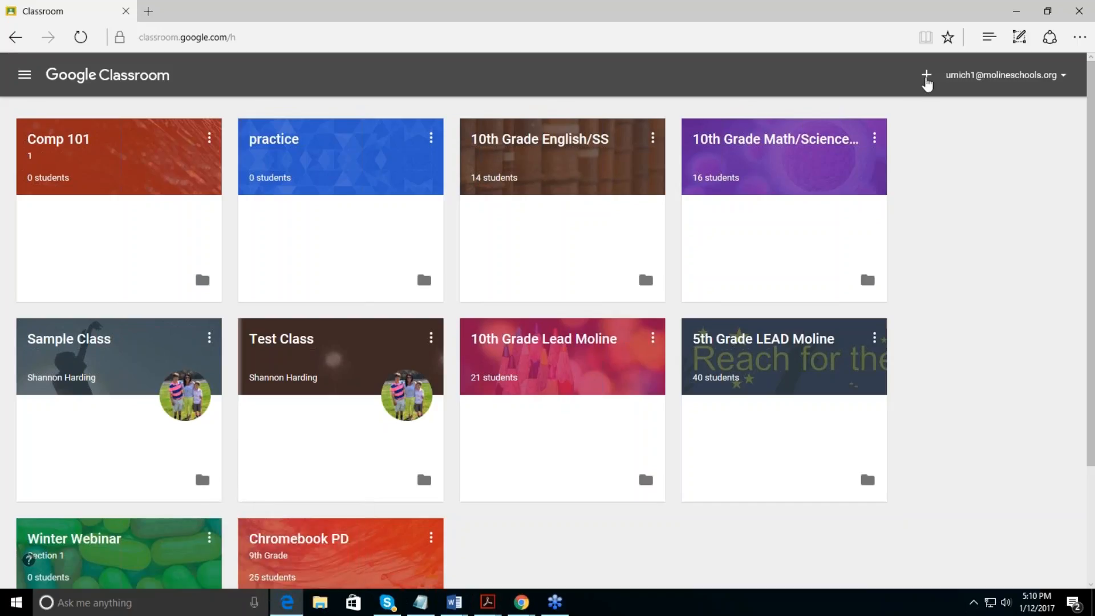
pyautogui.click(926, 77)
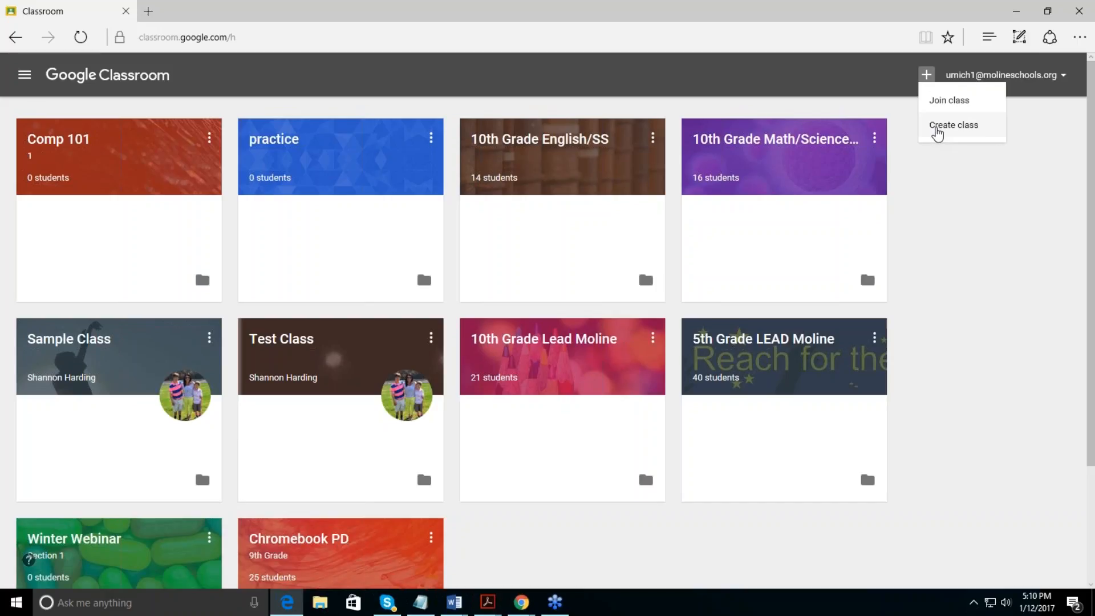
pyautogui.click(937, 125)
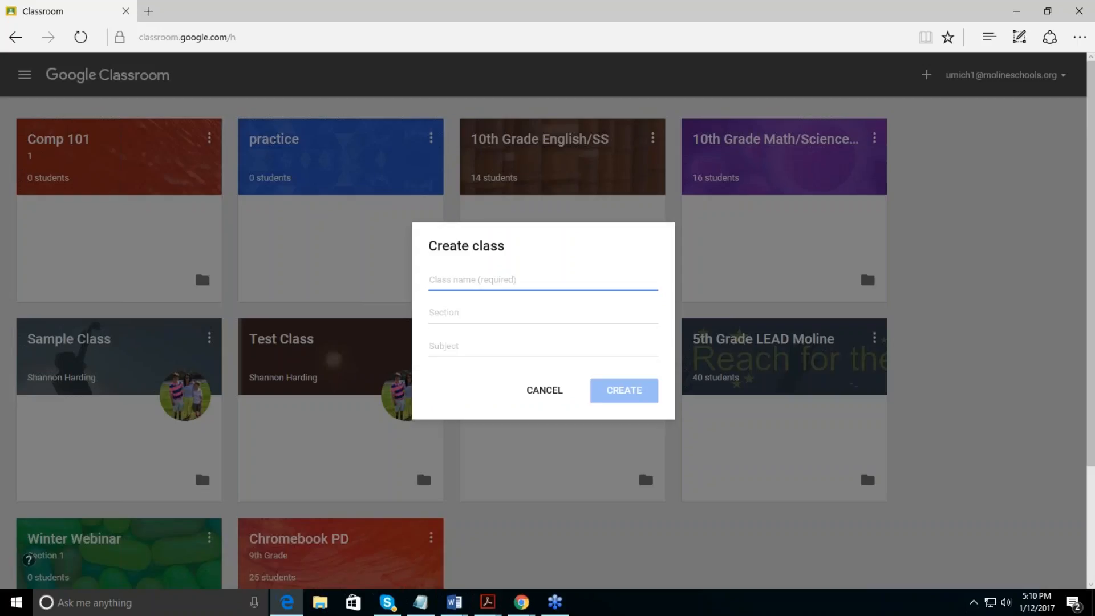
pyautogui.write('Google W')
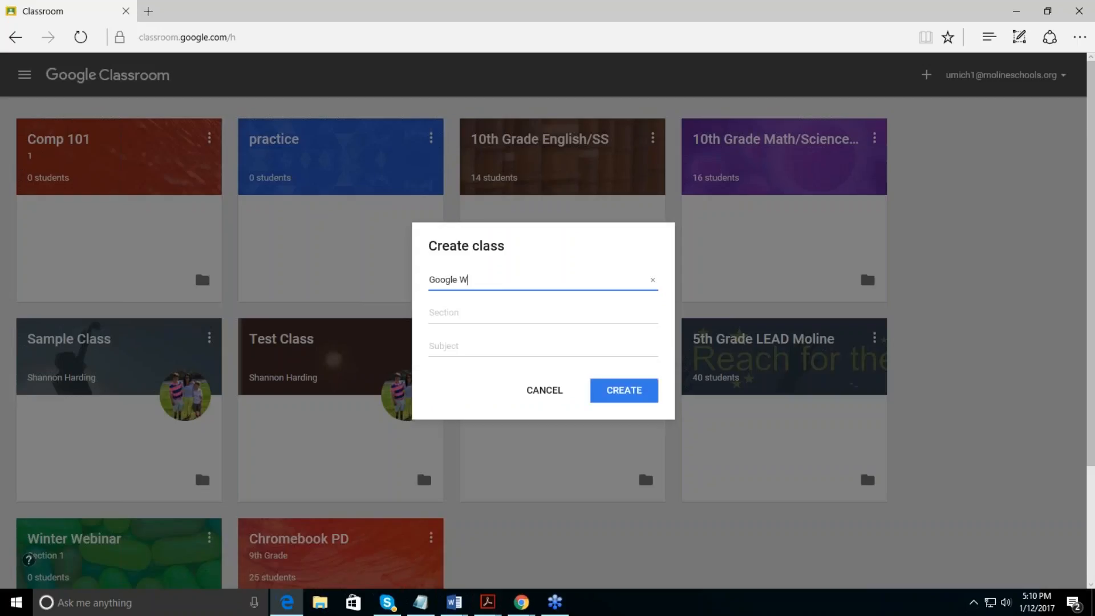
pyautogui.write('ebinar Presenation')
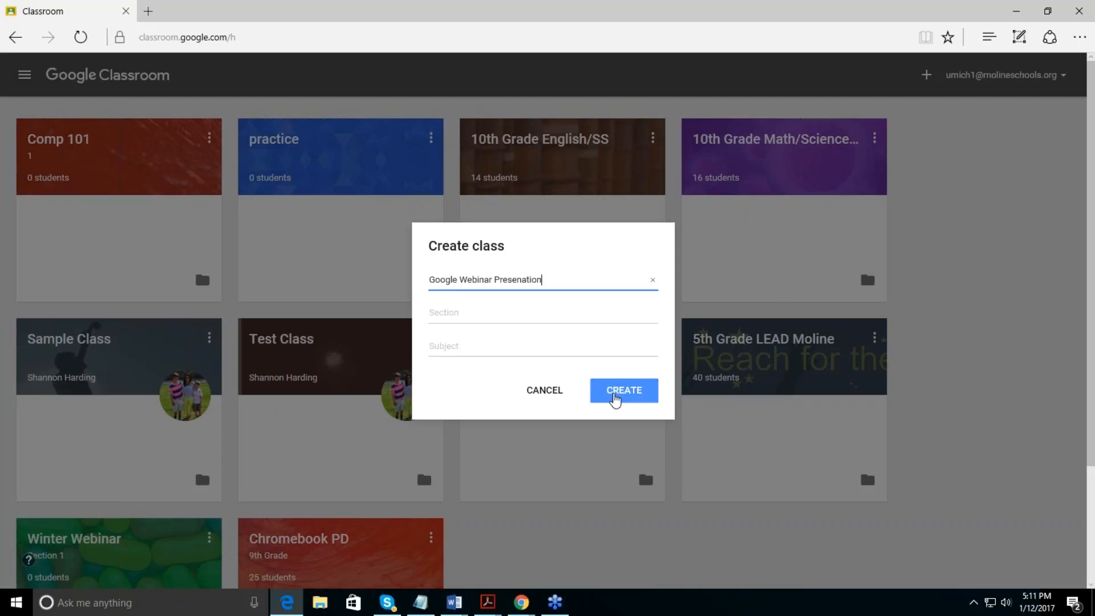
pyautogui.click(615, 396)
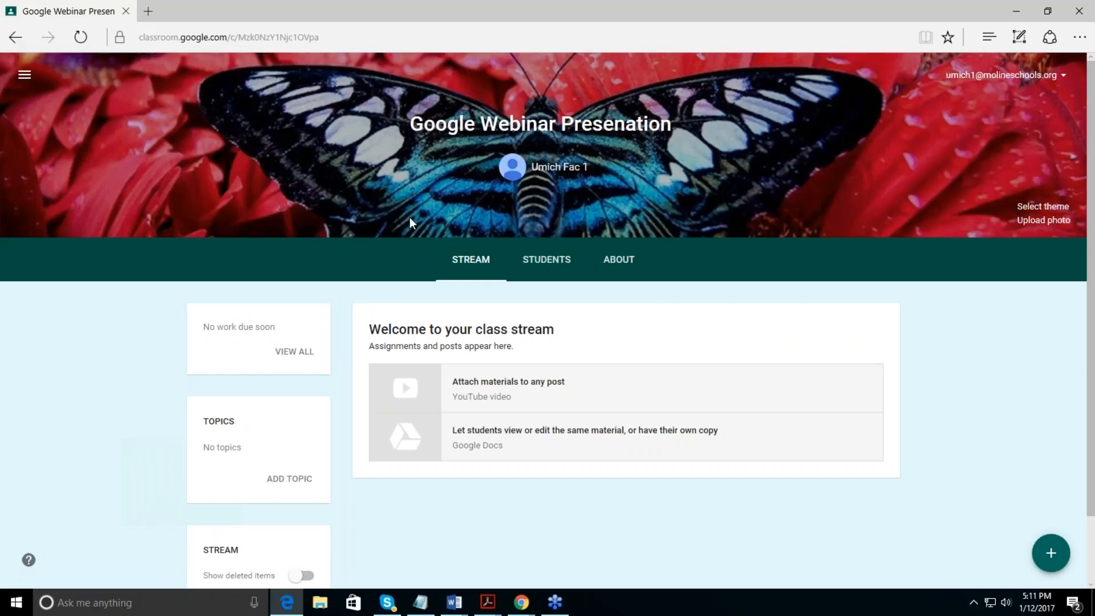
# Step: Set the class theme to the purple frost-crystal image from the gallery
pyautogui.click(1023, 208)
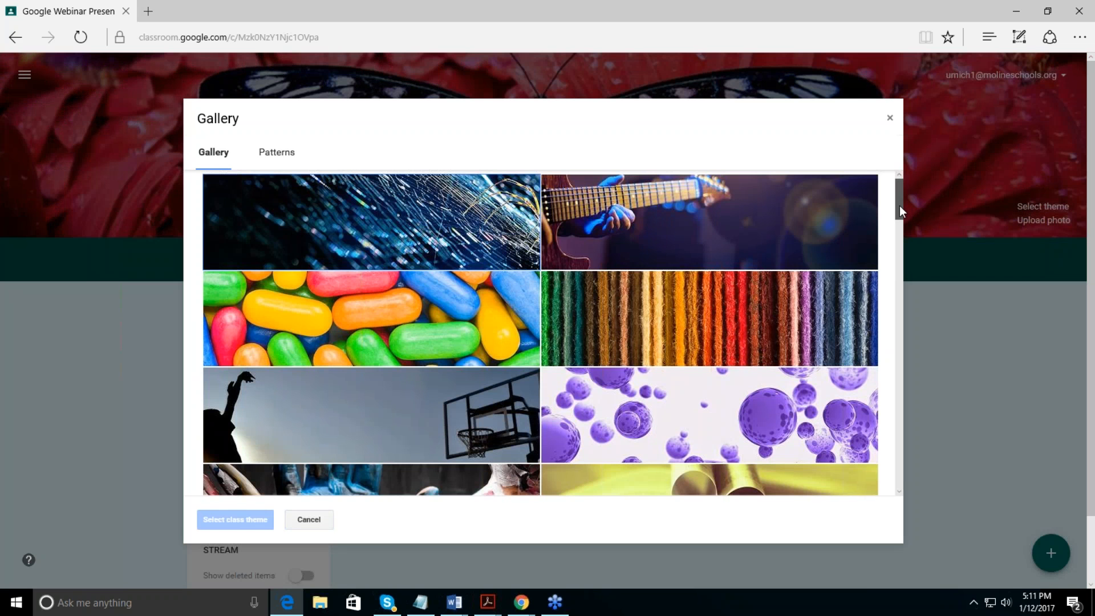
pyautogui.moveTo(899, 211); pyautogui.dragTo(908, 262)
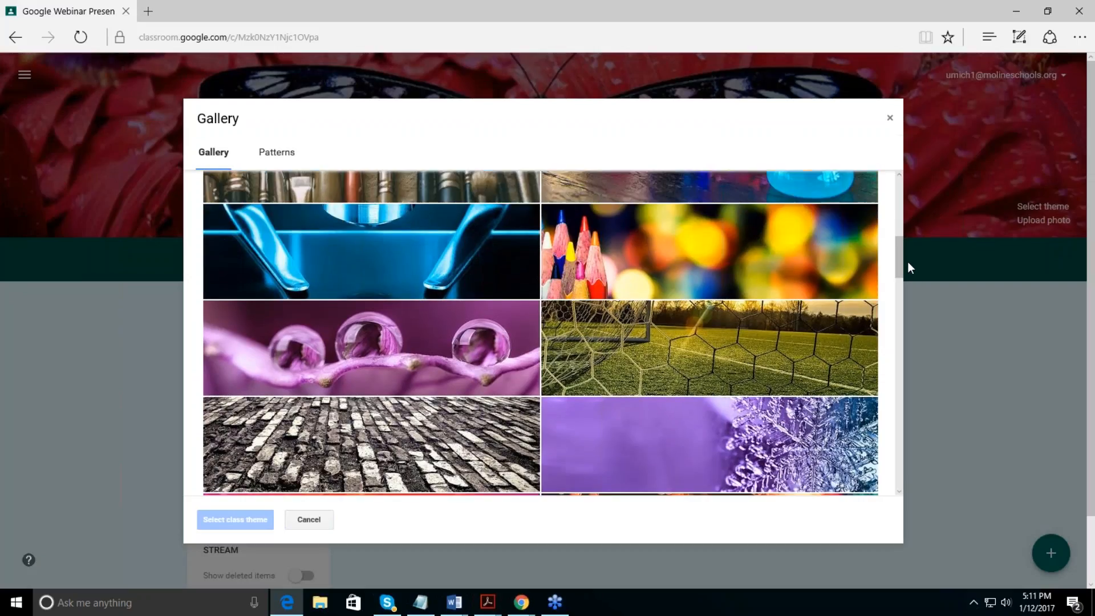
pyautogui.click(706, 486)
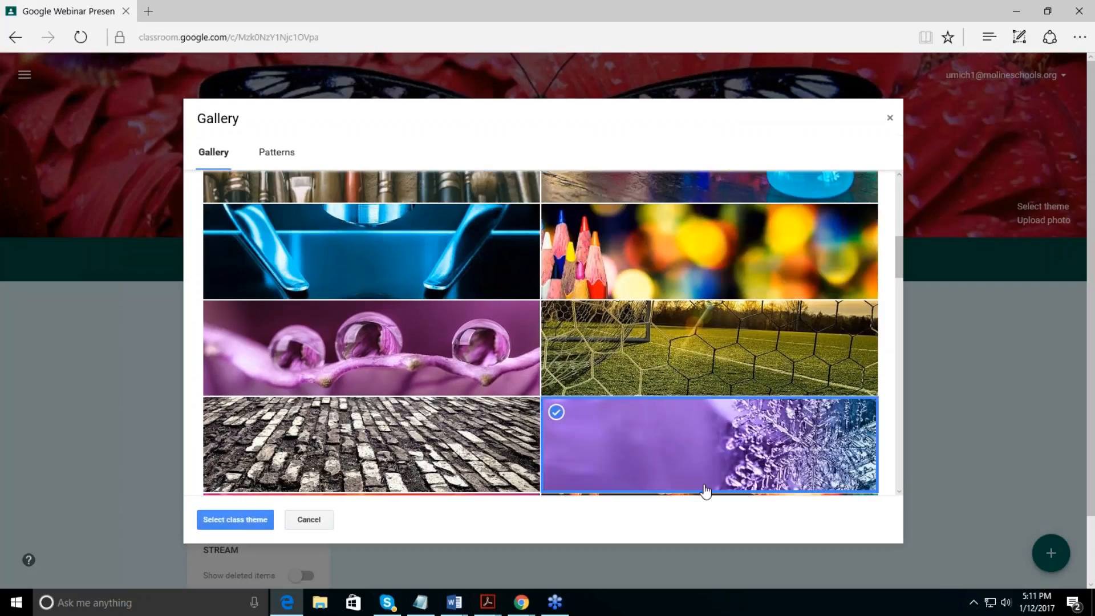
pyautogui.click(207, 521)
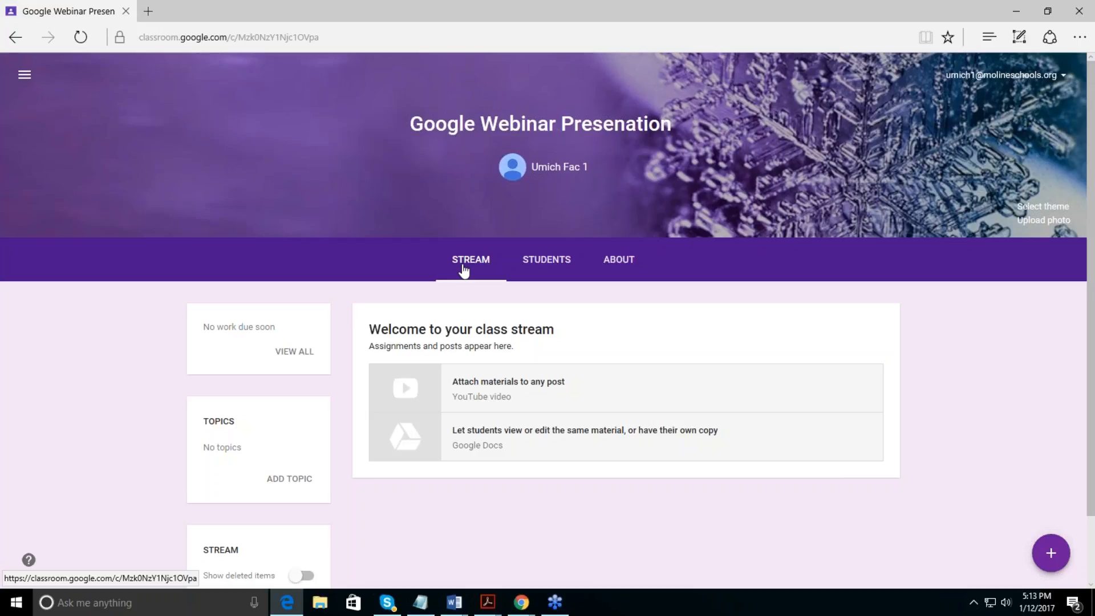
# Step: Check the class's Students page, and start a class material titled "Syllabus" on the About page
pyautogui.click(542, 265)
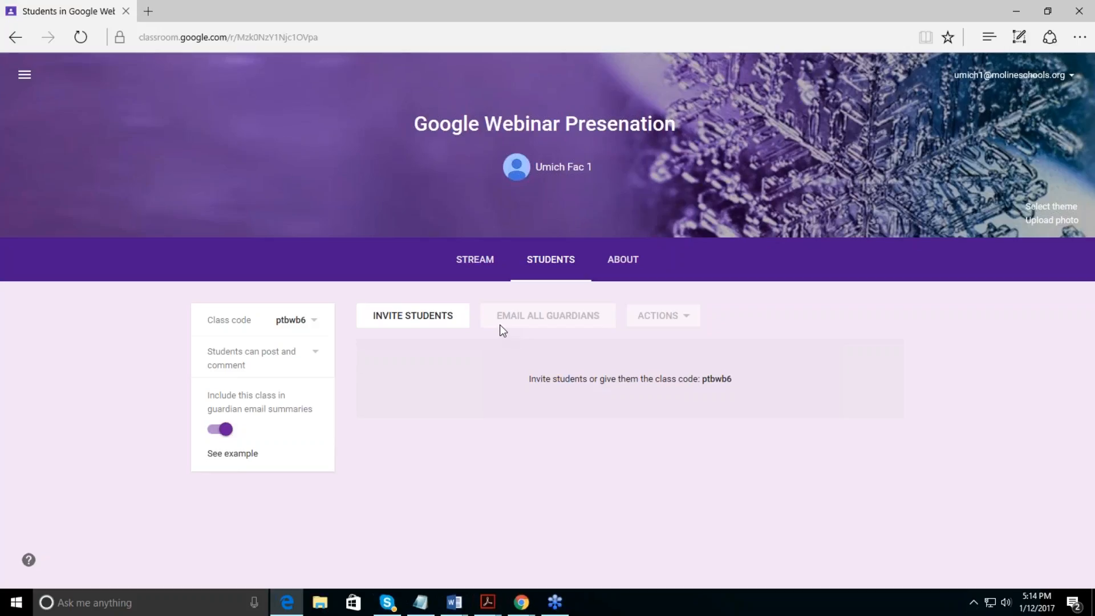
pyautogui.click(617, 265)
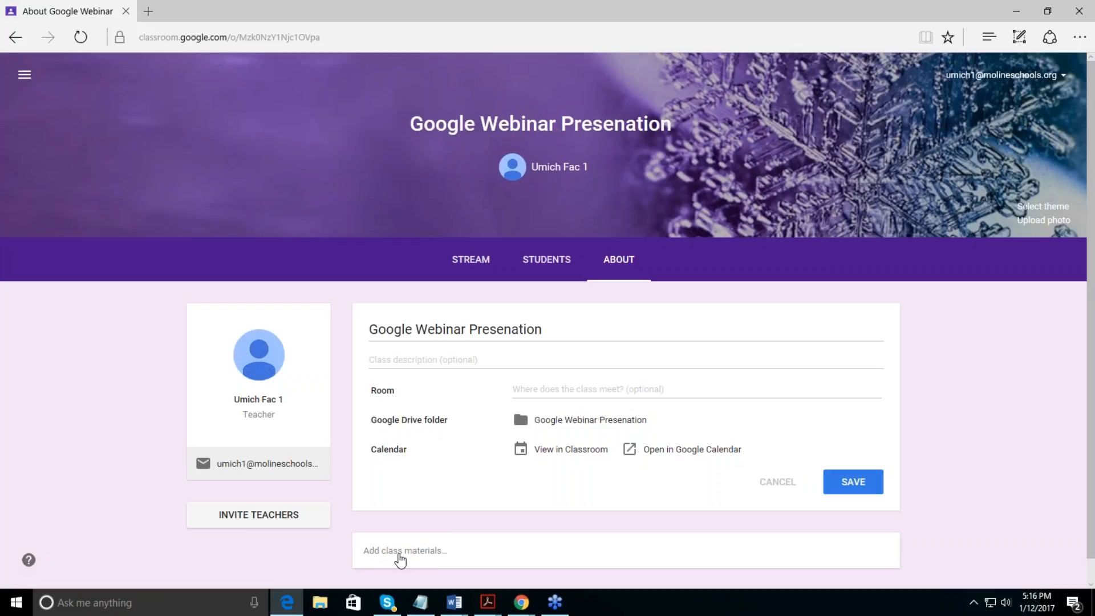
pyautogui.click(434, 556)
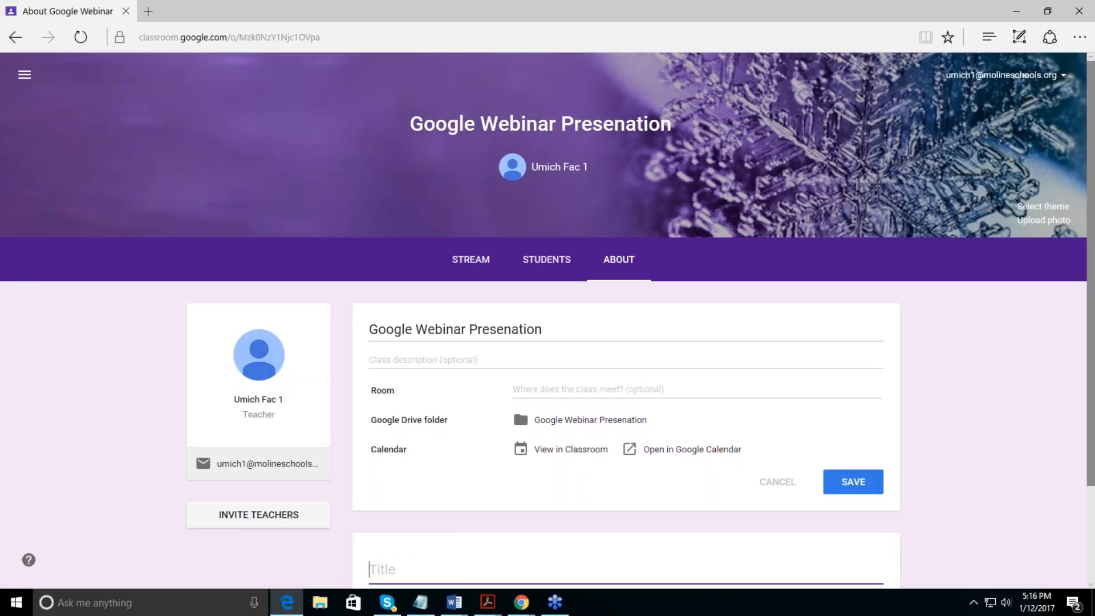
pyautogui.moveTo(1090, 280); pyautogui.dragTo(1091, 400)
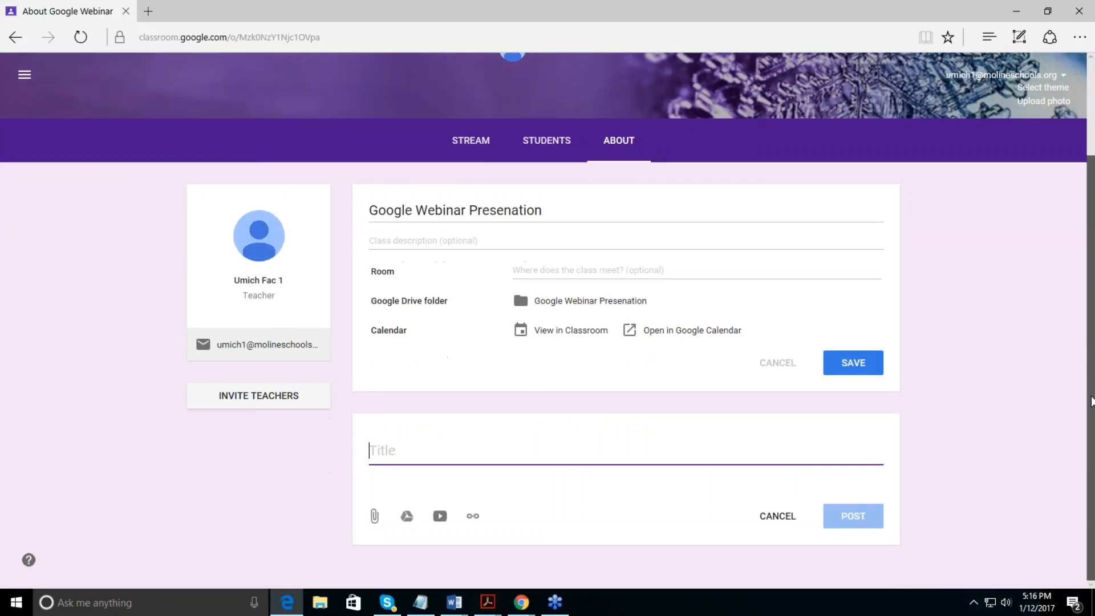
pyautogui.write('Syll')
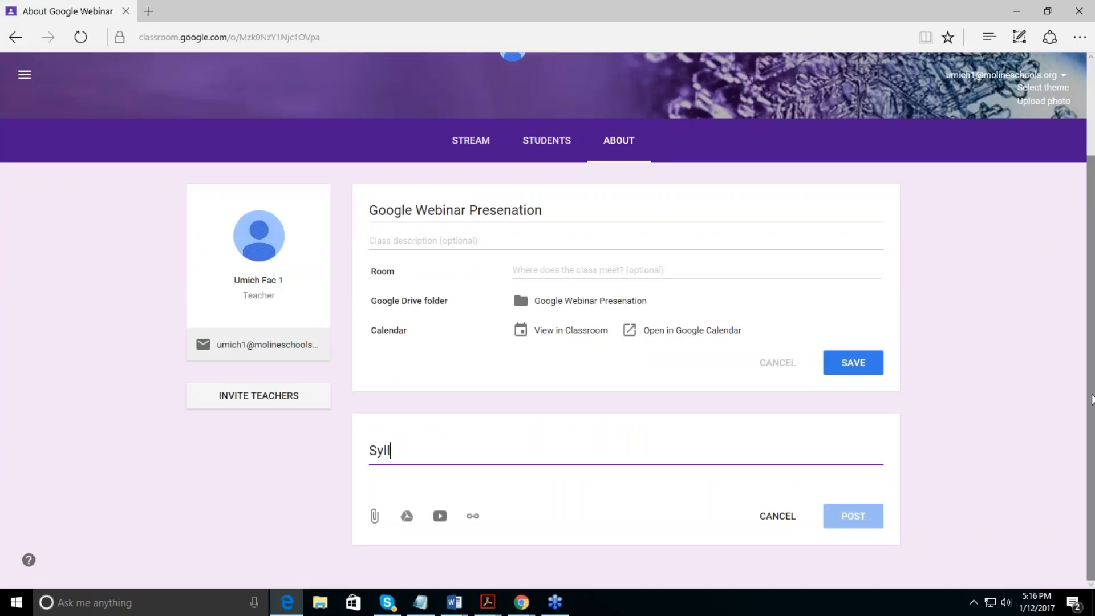
pyautogui.write('abus')
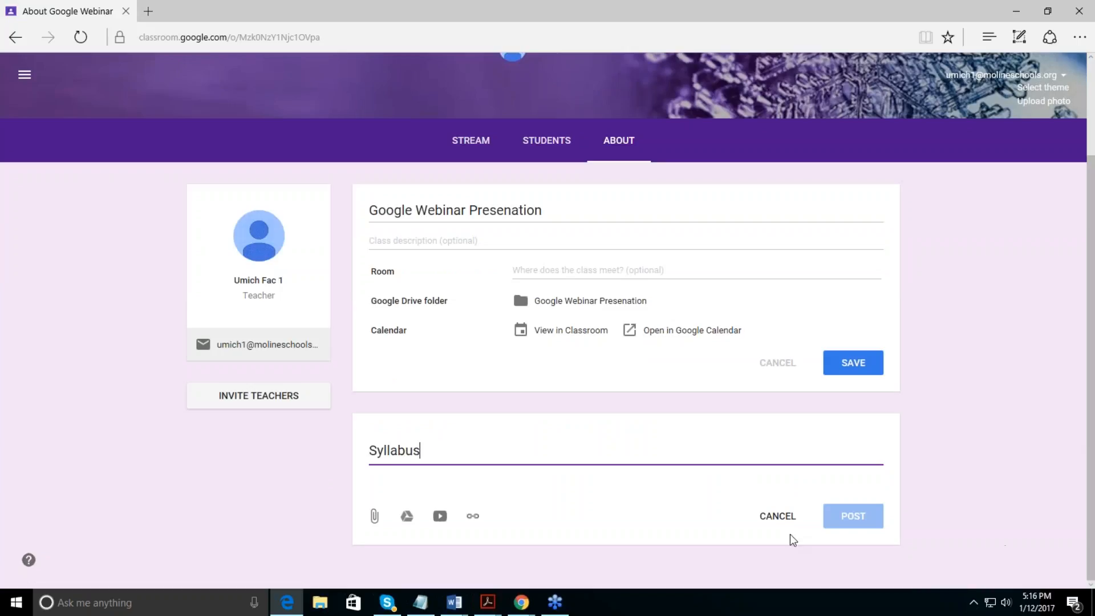
pyautogui.click(374, 518)
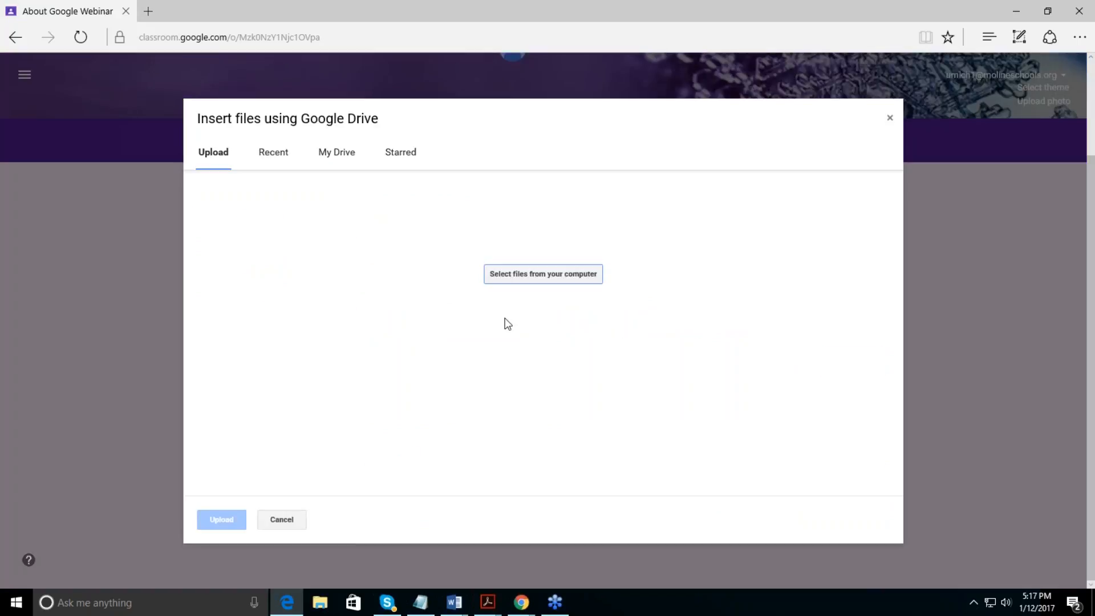
pyautogui.click(534, 274)
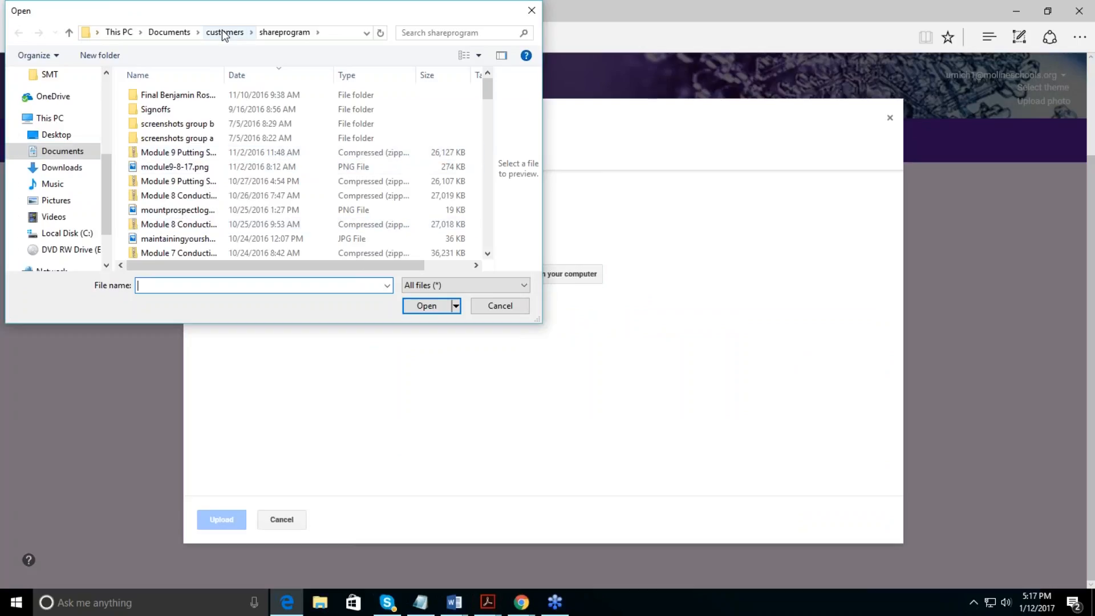
pyautogui.click(168, 32)
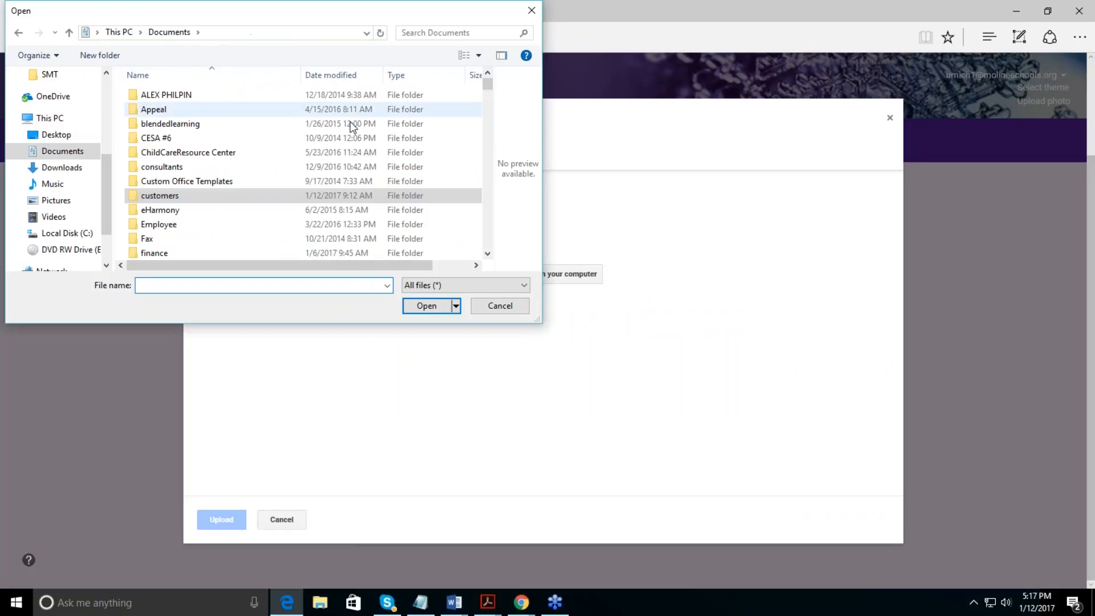
pyautogui.moveTo(482, 84); pyautogui.dragTo(495, 116)
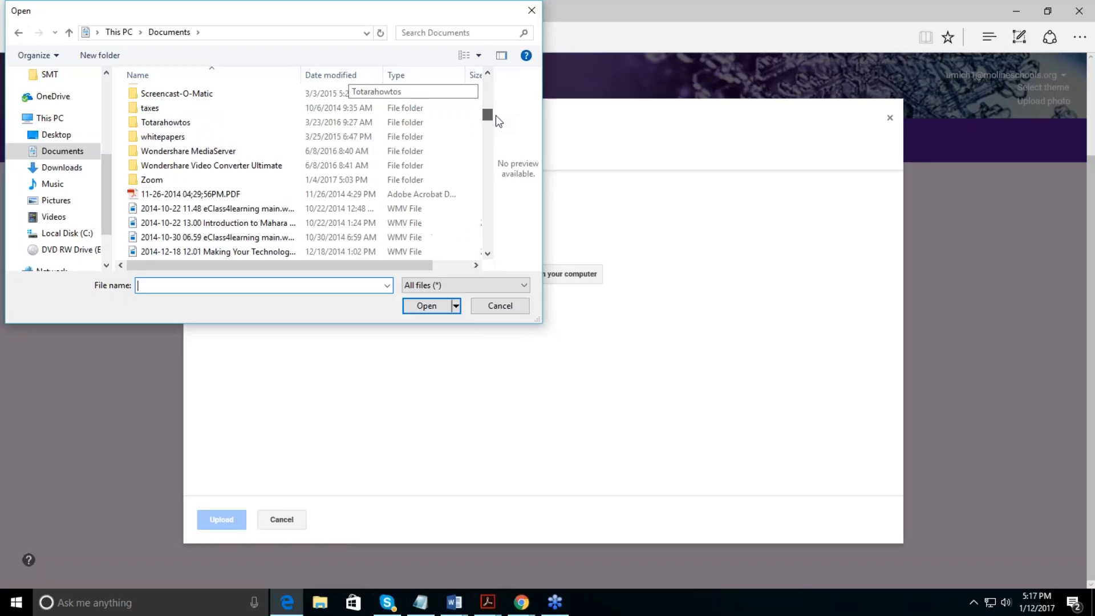
pyautogui.click(231, 195)
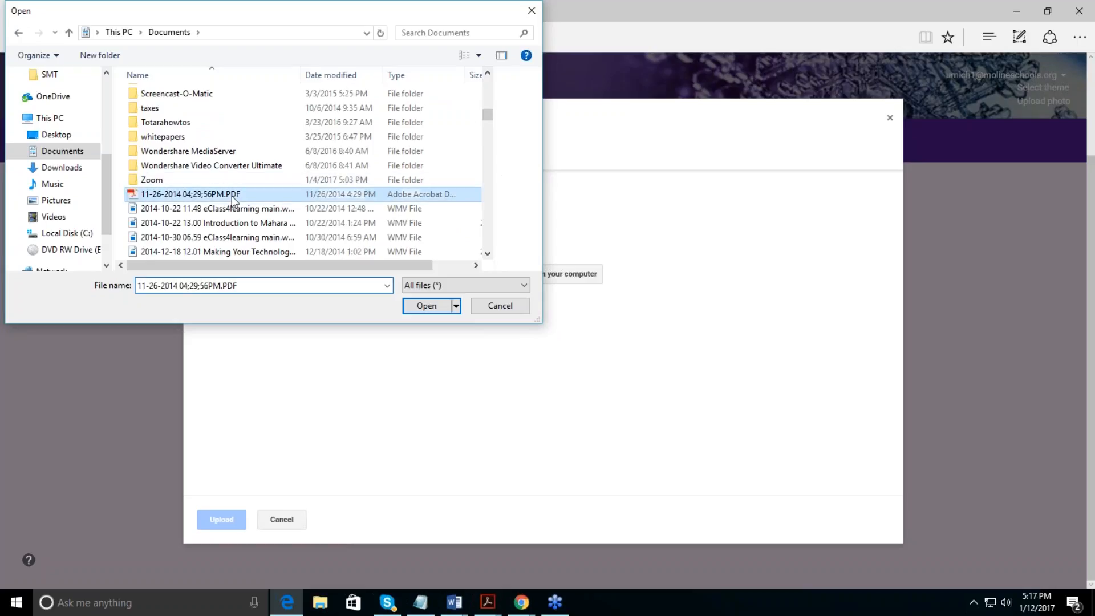
pyautogui.click(431, 306)
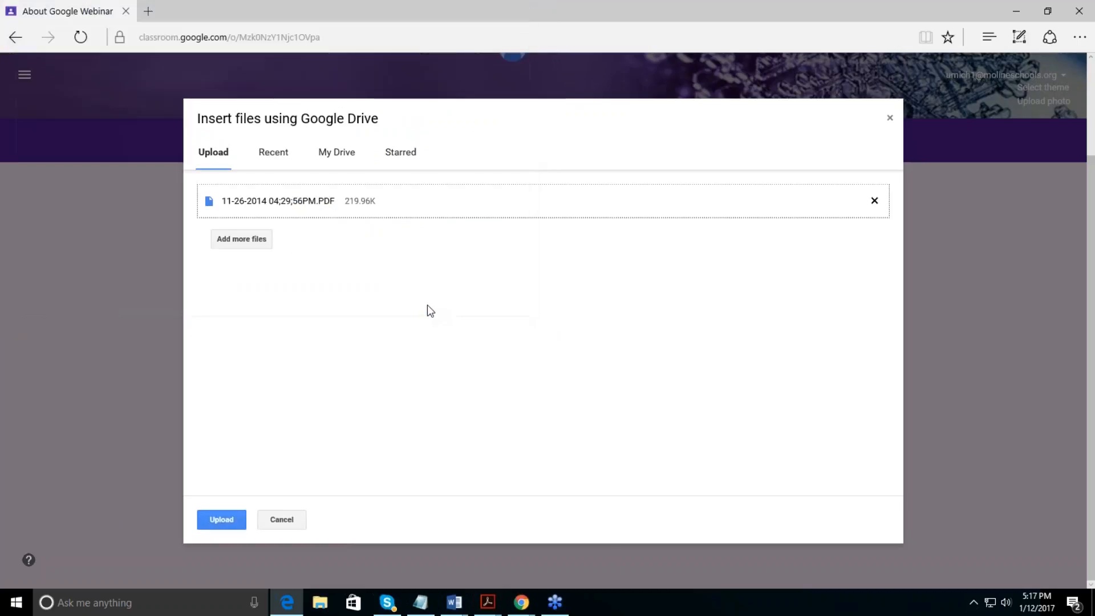
pyautogui.click(225, 519)
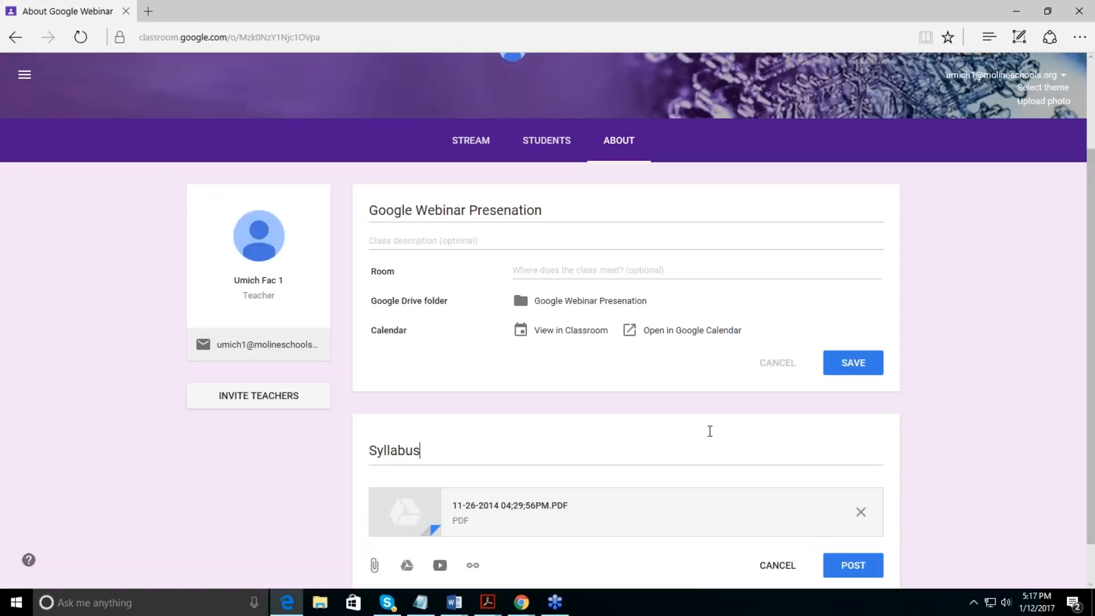
pyautogui.scroll(-1, 875, 411)
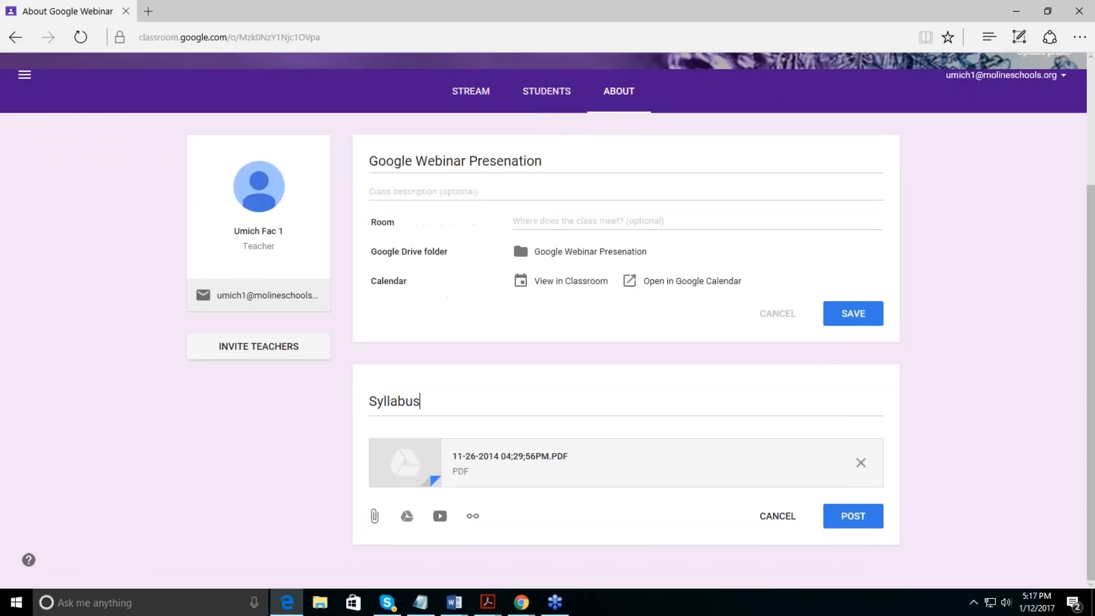
pyautogui.click(863, 523)
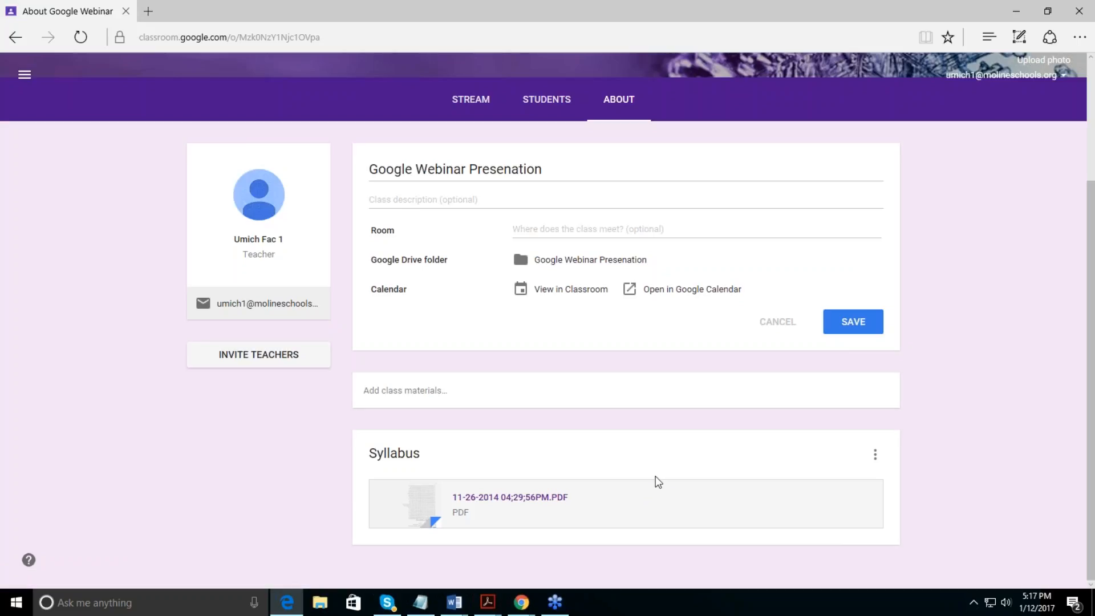
# Step: Examine the dialog for inviting teachers, close it without inviting anyone, and view the class's Students page
pyautogui.click(255, 369)
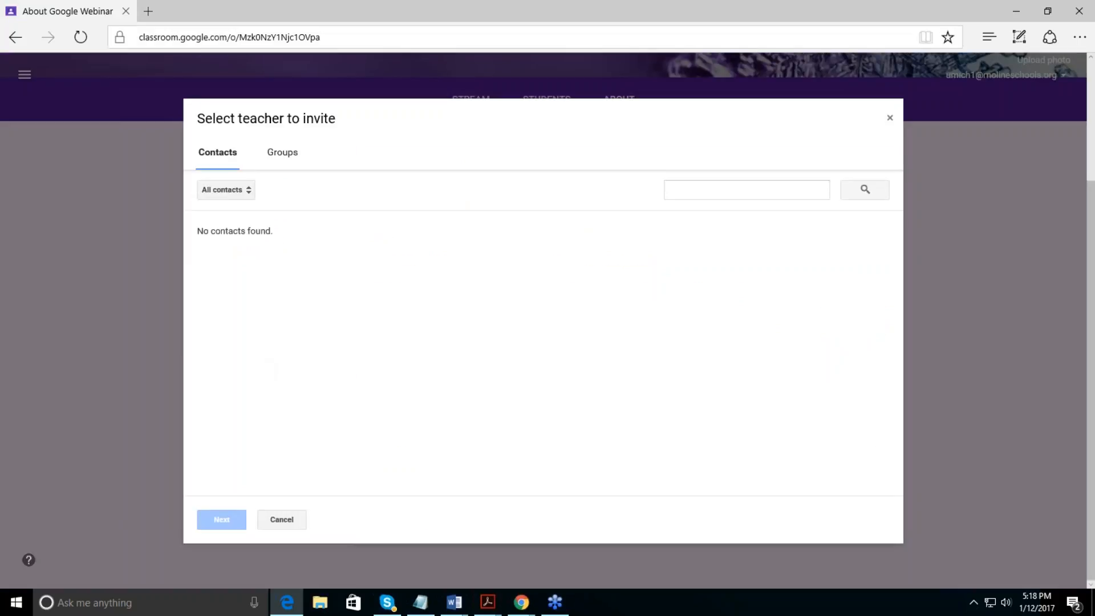
pyautogui.click(889, 118)
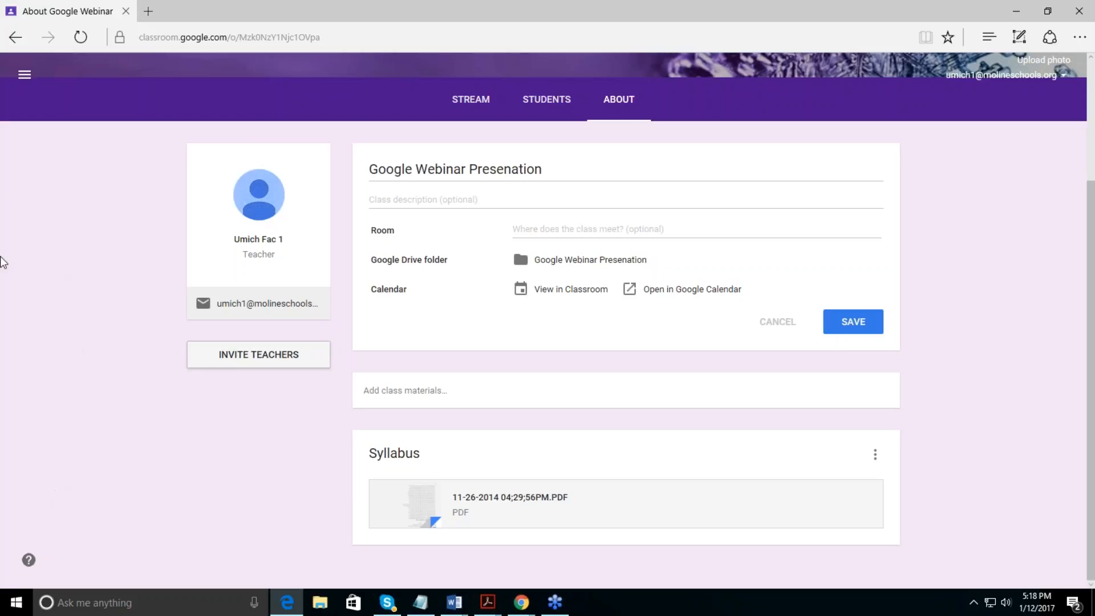
pyautogui.click(546, 99)
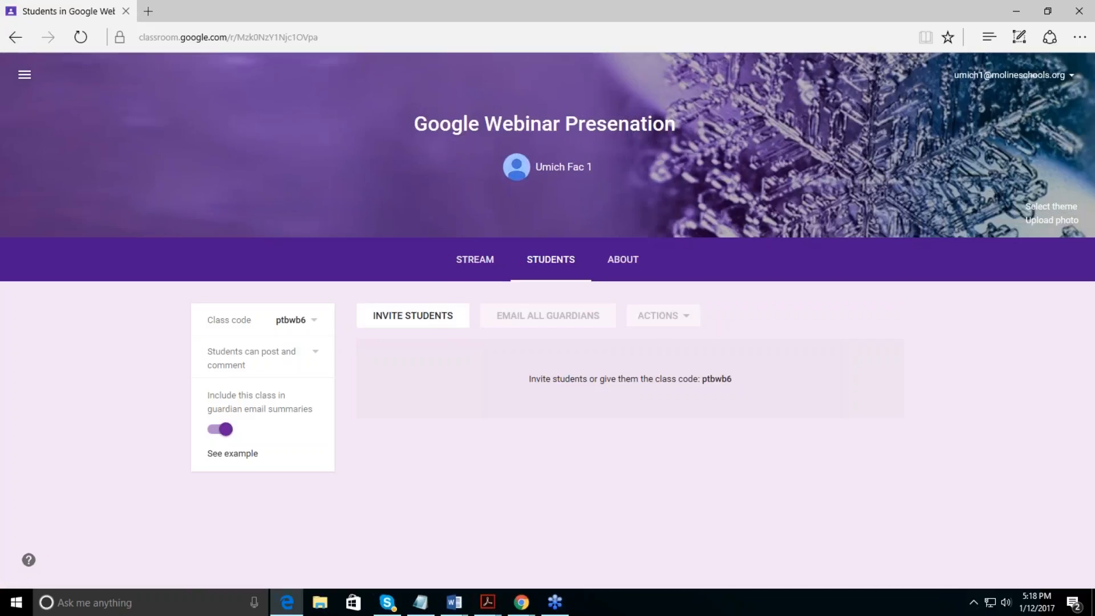
# Step: Open the student list of the 10th Grade Math/Science 2016-2017 class, select all students and view the available actions
pyautogui.click(26, 76)
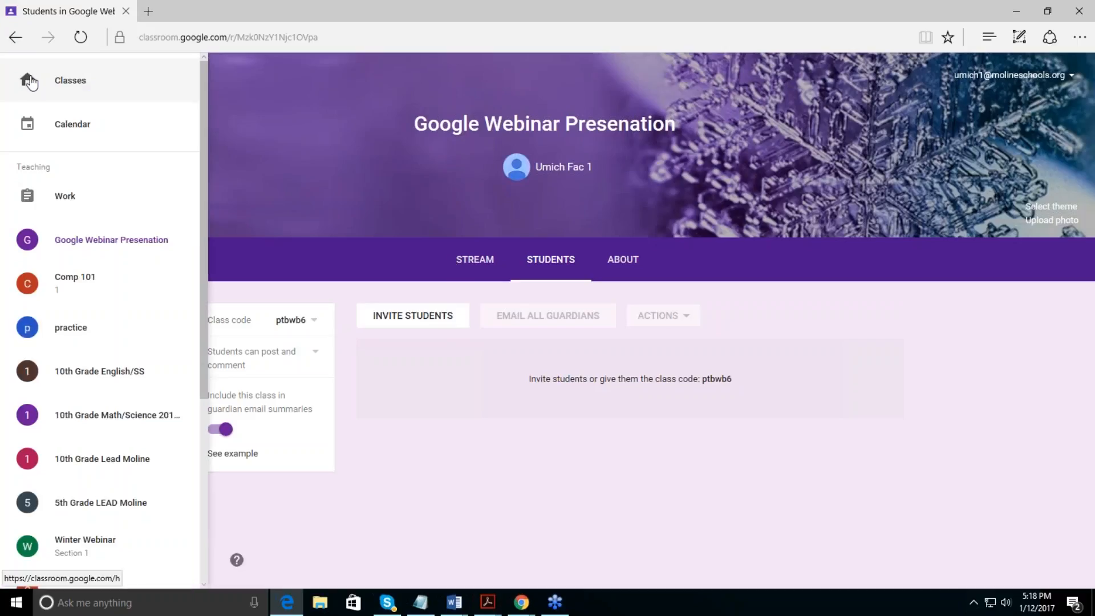
pyautogui.click(107, 425)
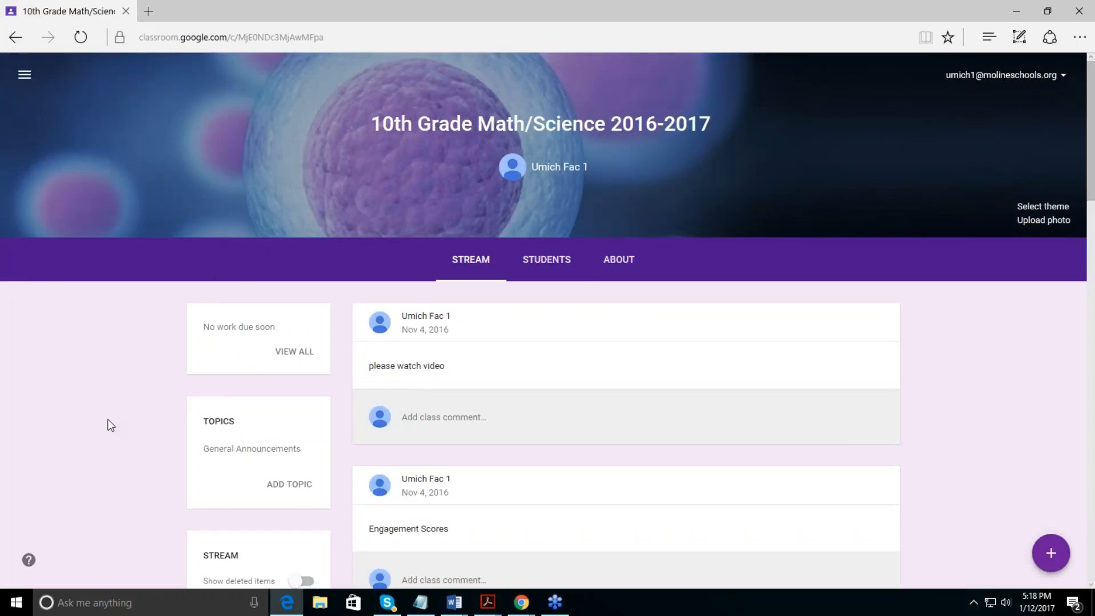
pyautogui.click(546, 259)
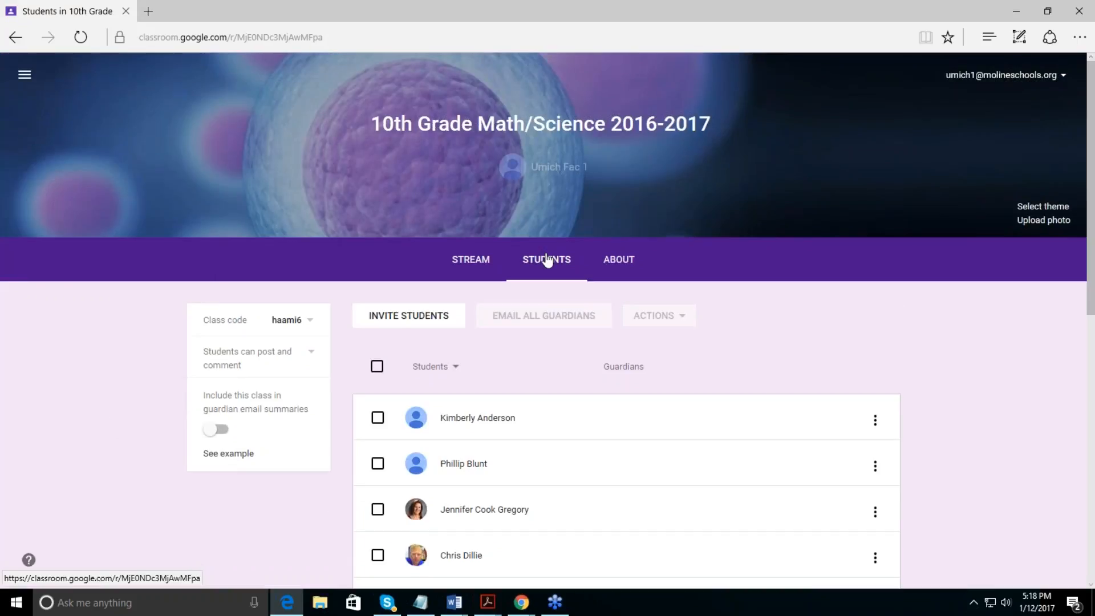
pyautogui.click(376, 366)
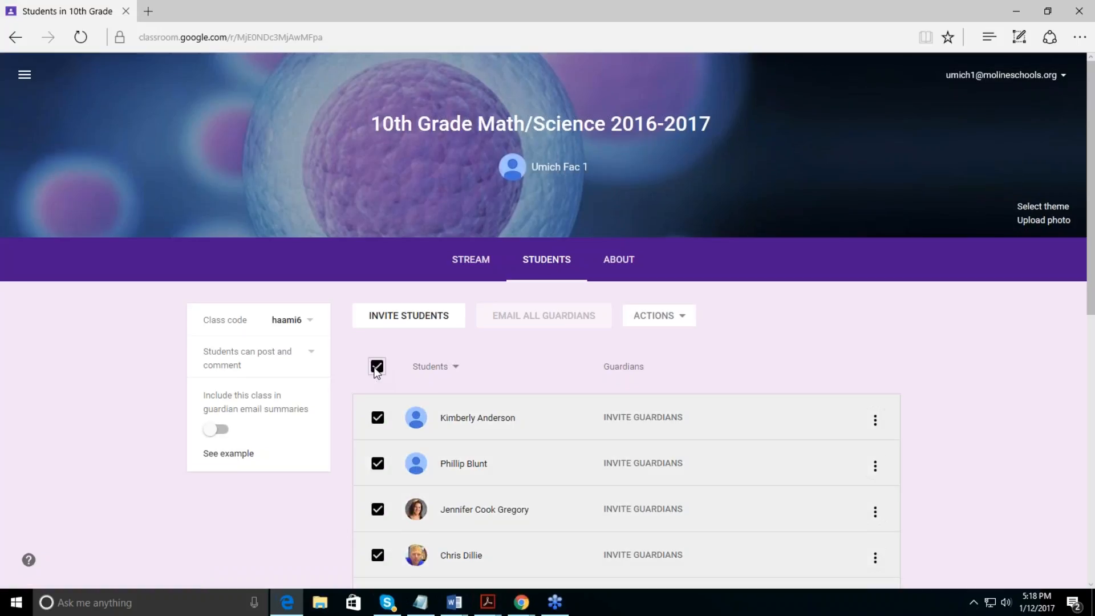
pyautogui.click(655, 318)
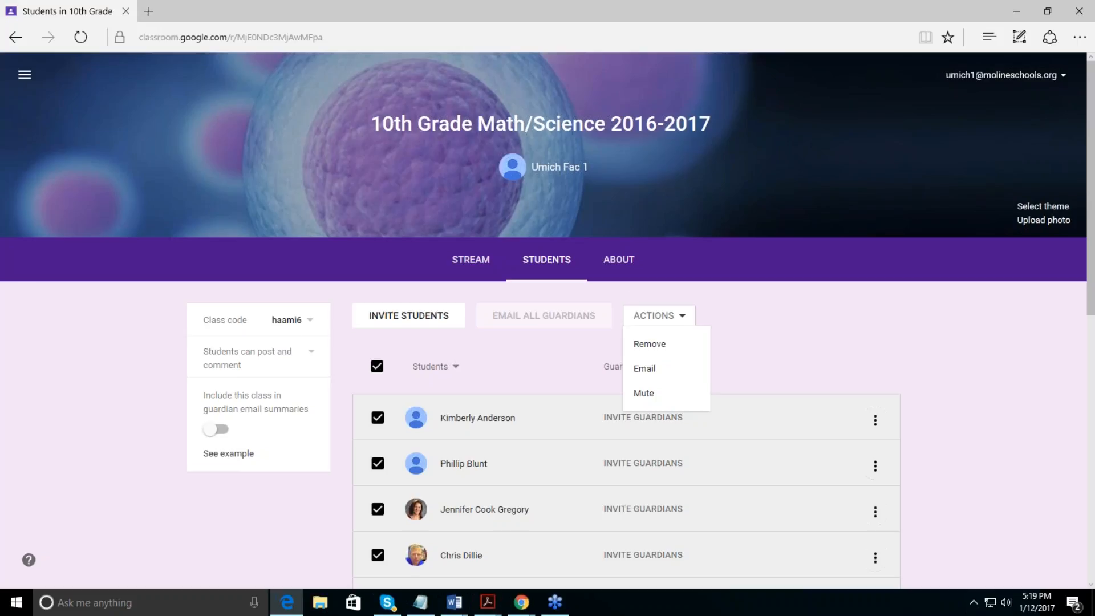
# Step: View the 10th Grade Math/Science class's stream and its post creation options, and open the Google Webinar Presenation class
pyautogui.click(481, 261)
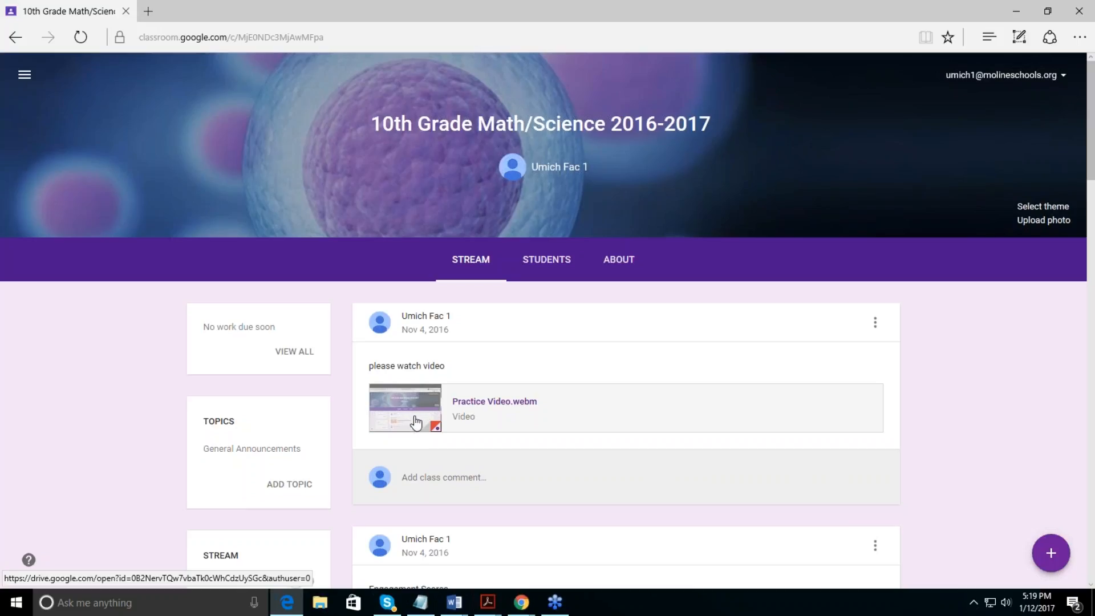
pyautogui.click(1052, 551)
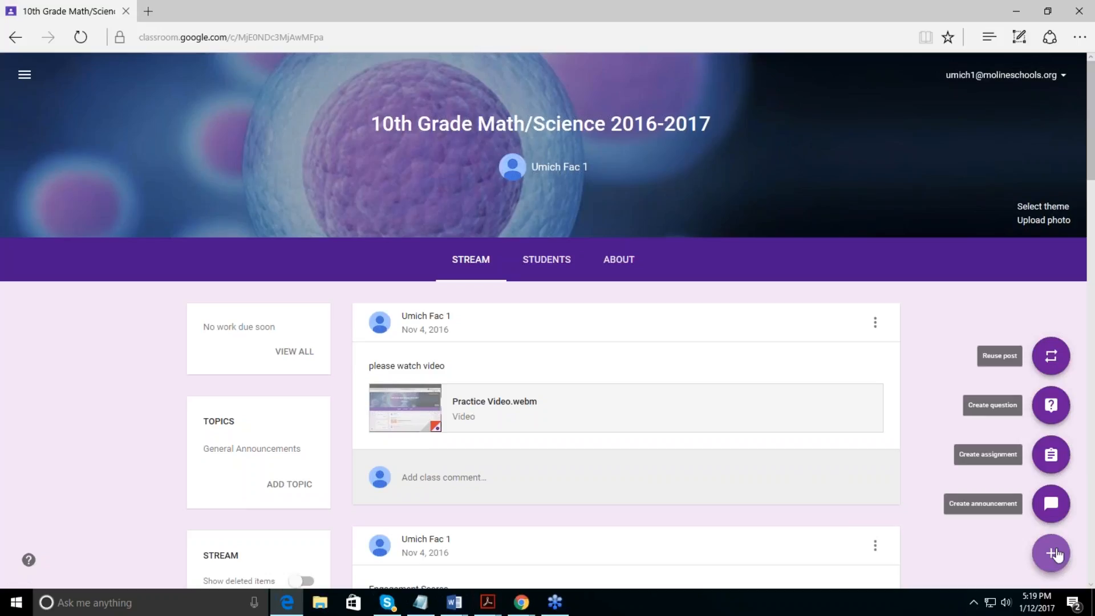
pyautogui.click(24, 79)
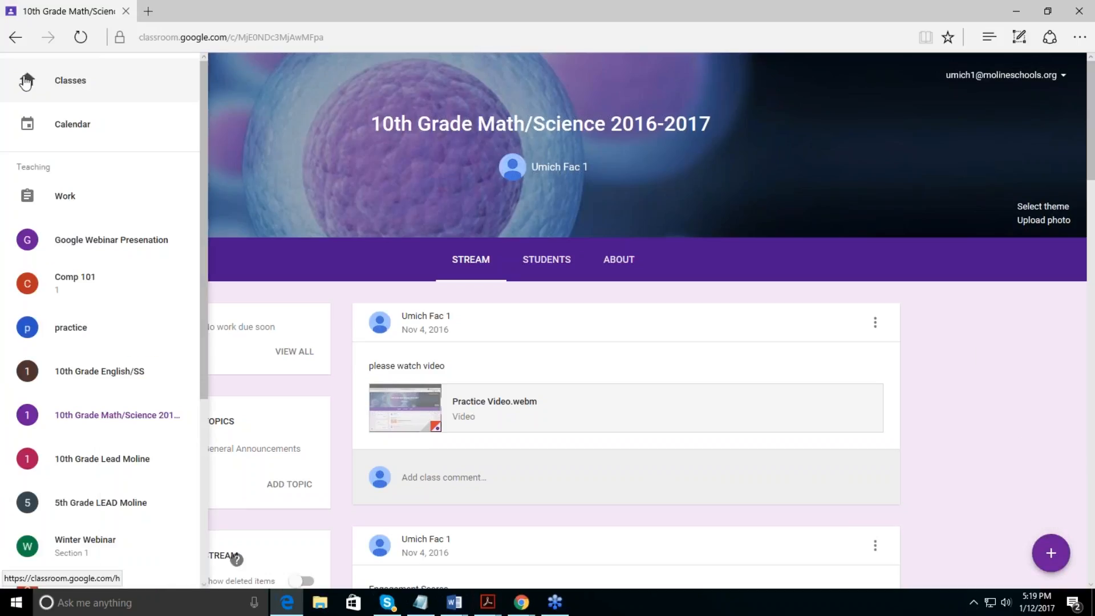
pyautogui.click(80, 244)
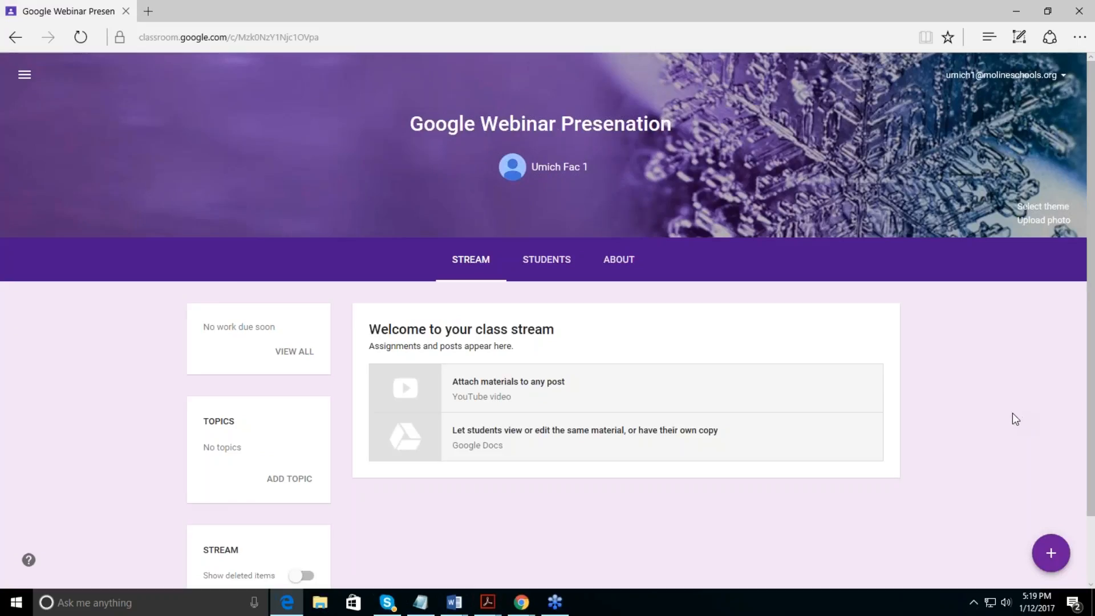
# Step: Start a new announcement in the class stream, dismiss the individual-students tip, and check the student recipient options
pyautogui.moveTo(1065, 557)
pyautogui.click(1050, 504)
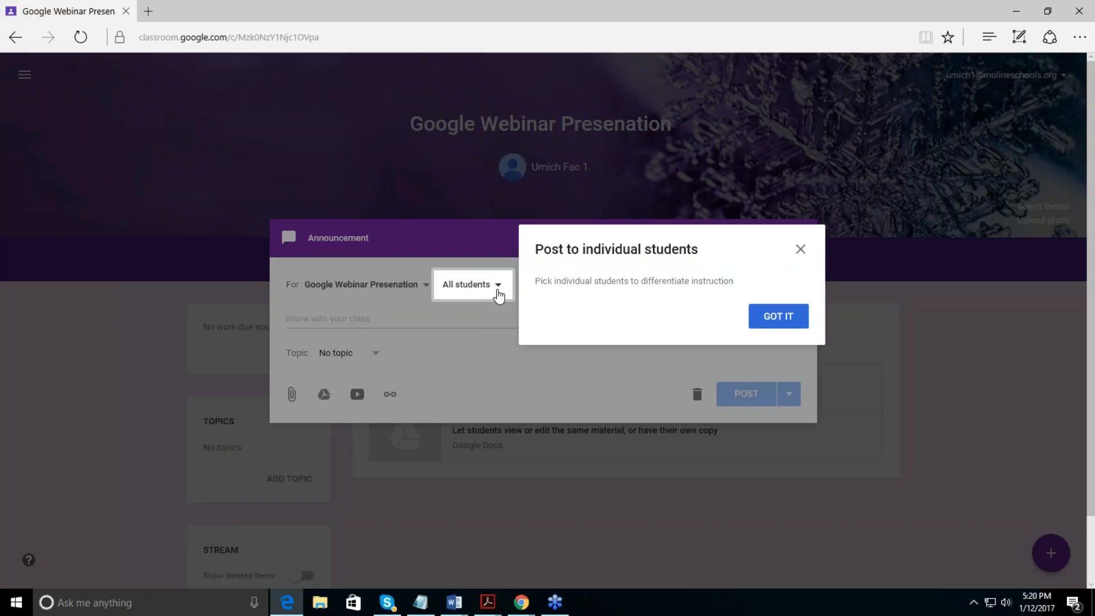
pyautogui.click(802, 251)
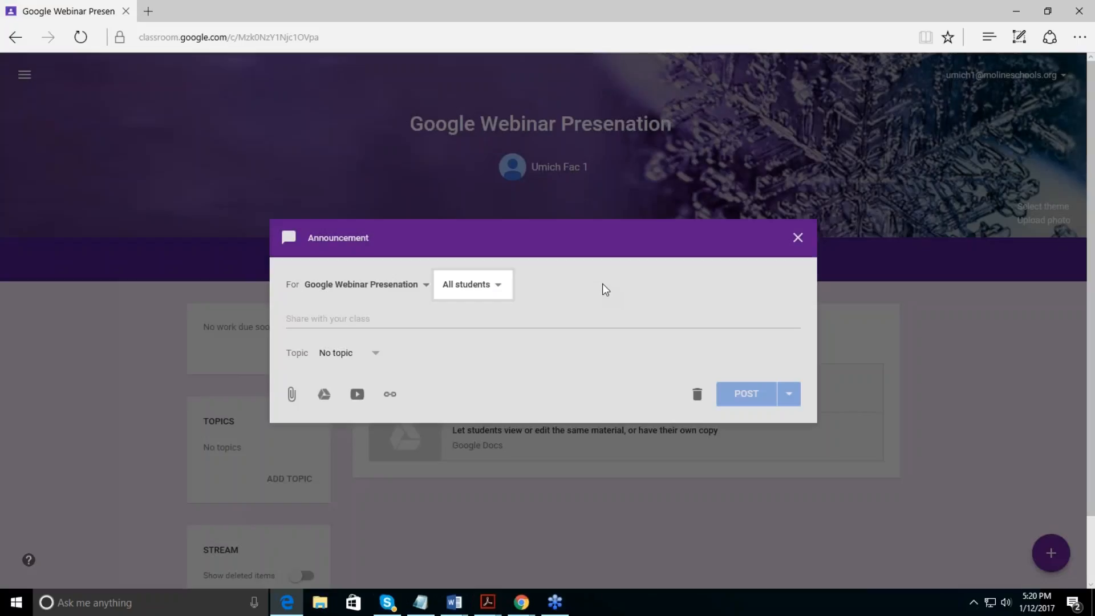
pyautogui.click(498, 284)
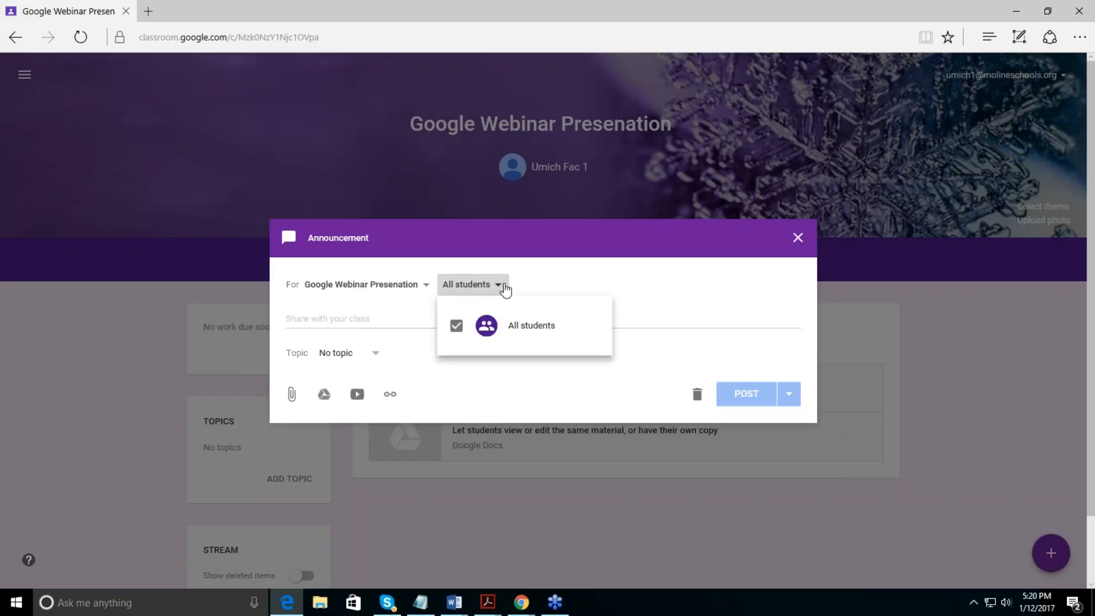
pyautogui.click(499, 285)
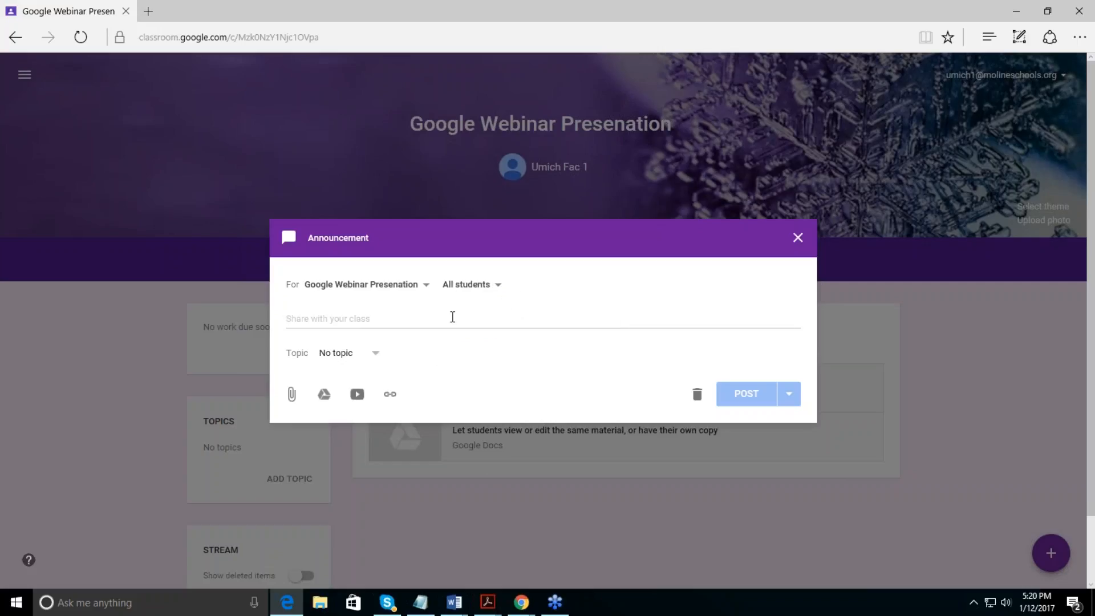
# Step: Enter "After school study group cancelled." as the announcement text
pyautogui.click(452, 316)
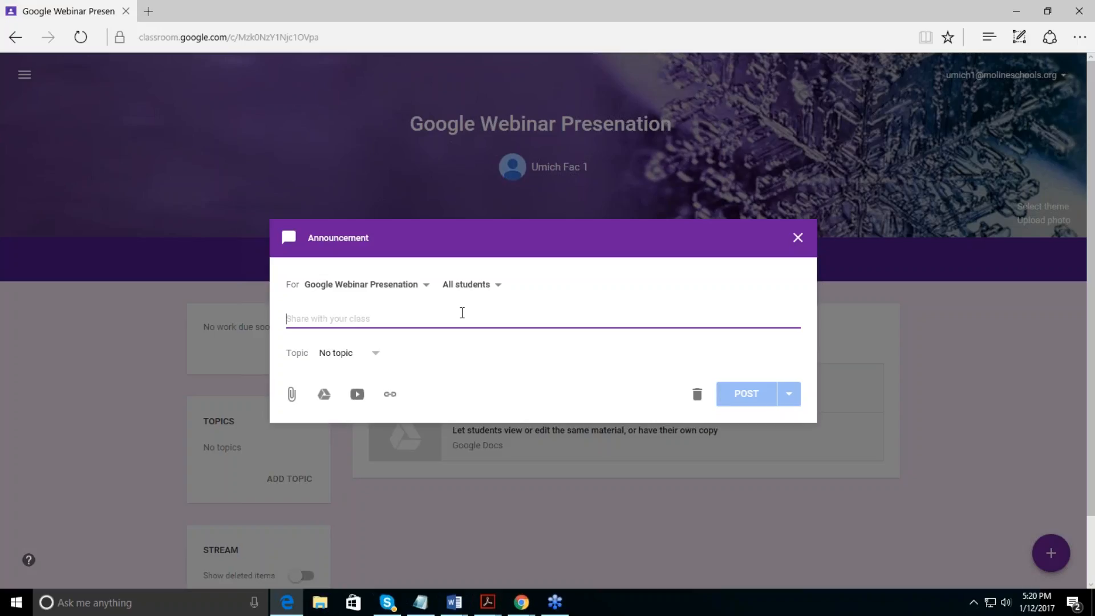
pyautogui.write('After ')
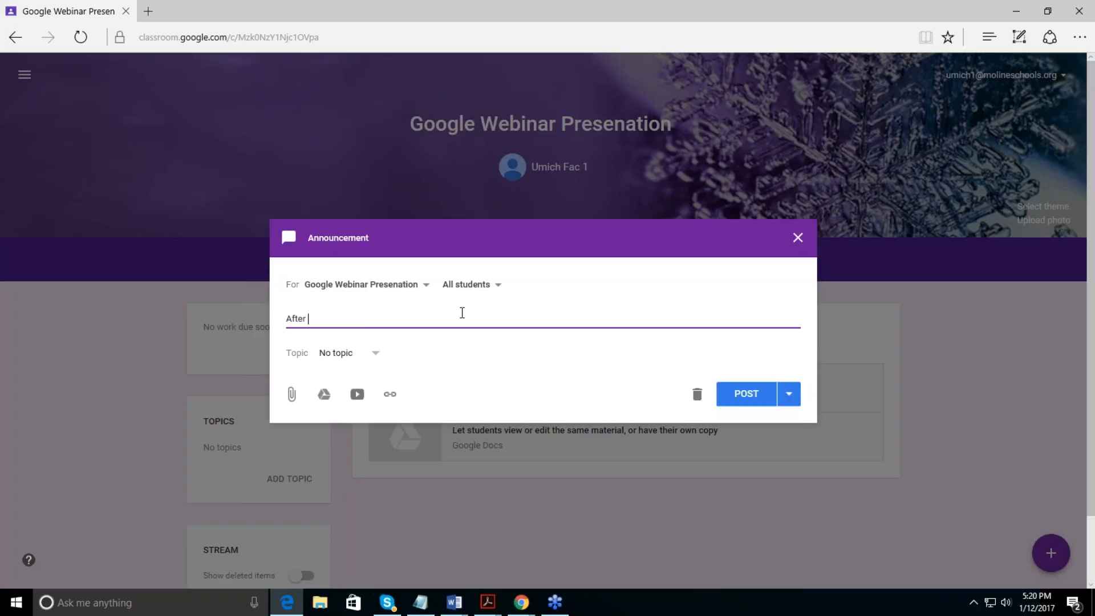
pyautogui.write('school study group cancelled.')
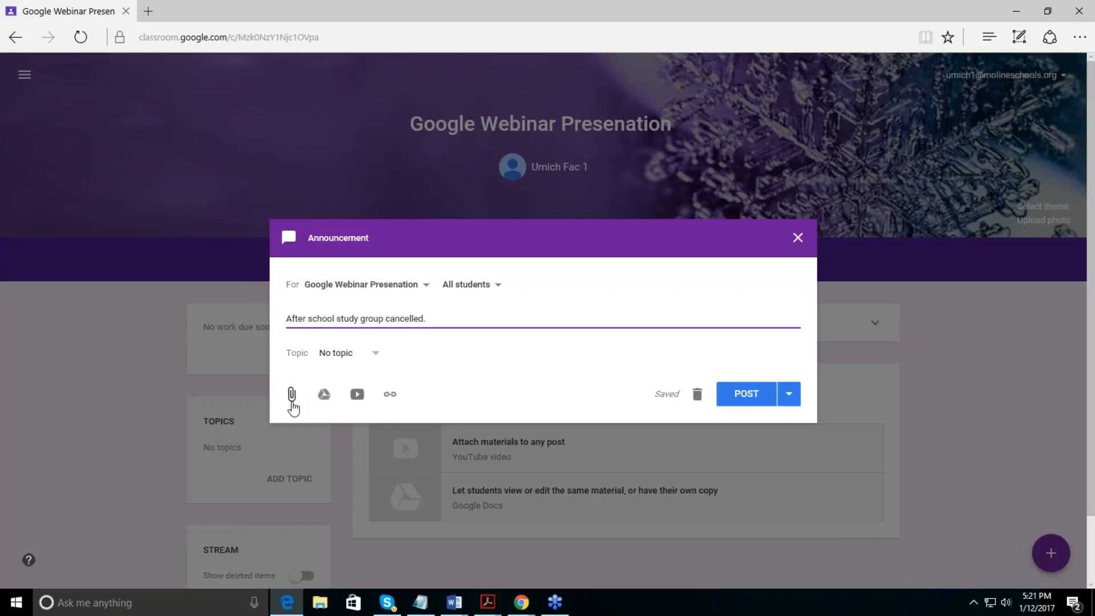
# Step: Create a new topic named "Announcement" for the announcement
pyautogui.click(375, 354)
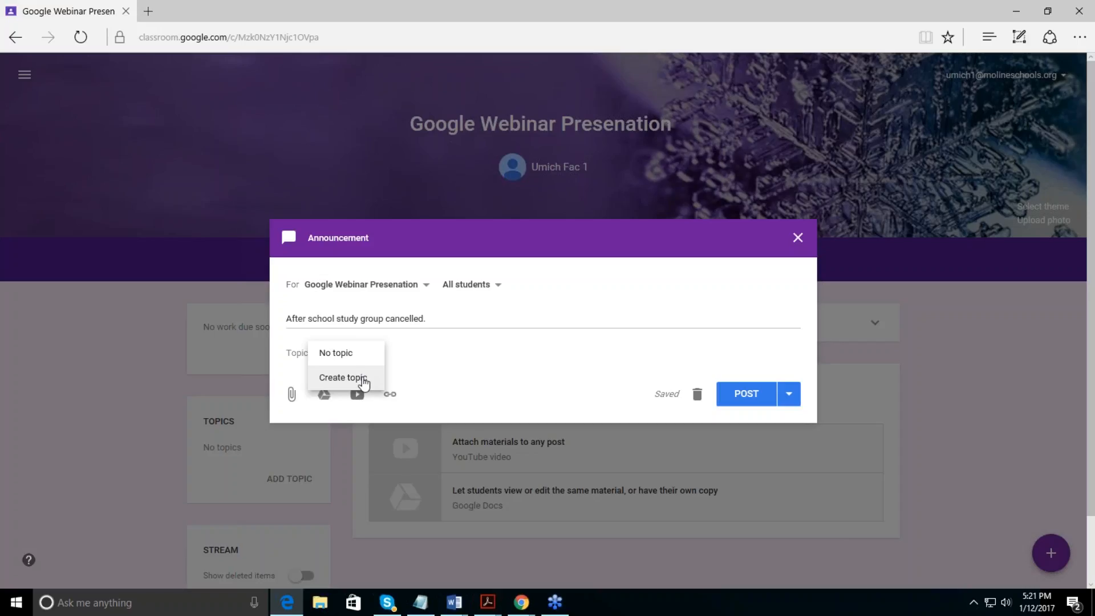
pyautogui.click(363, 378)
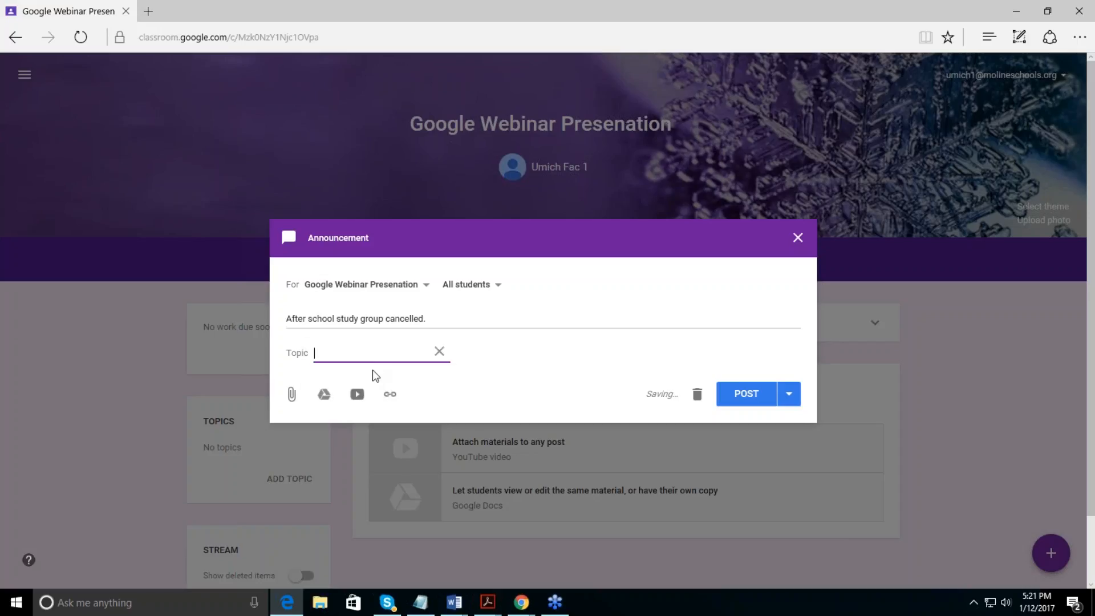
pyautogui.write('Announ')
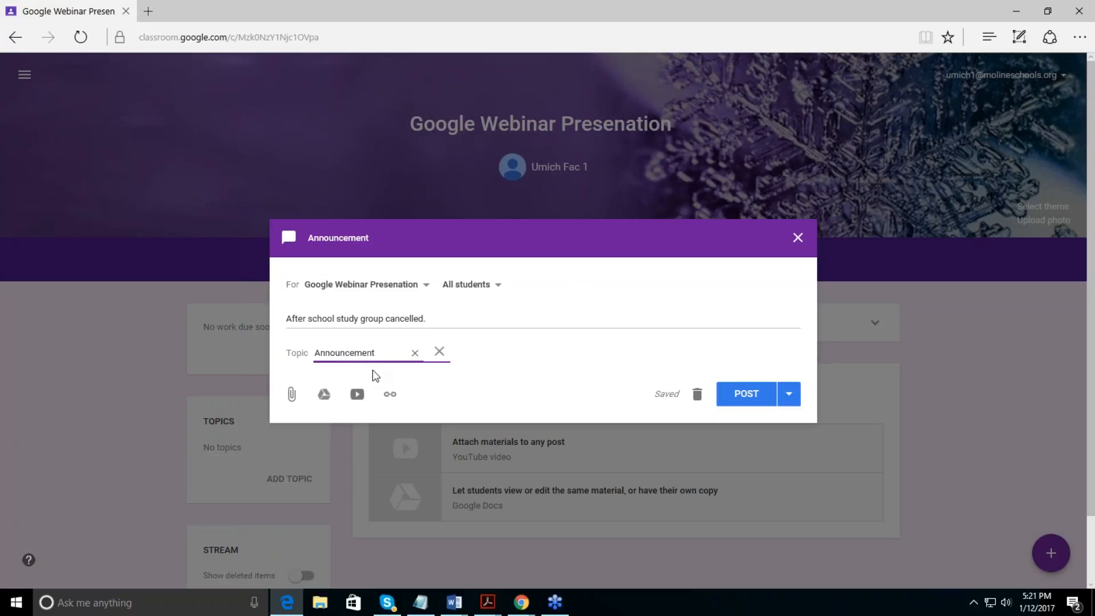
pyautogui.write('cement')
pyautogui.click(413, 372)
# Step: Attach the Learner Profile Template document from the recent Google Drive files to the announcement
pyautogui.click(322, 395)
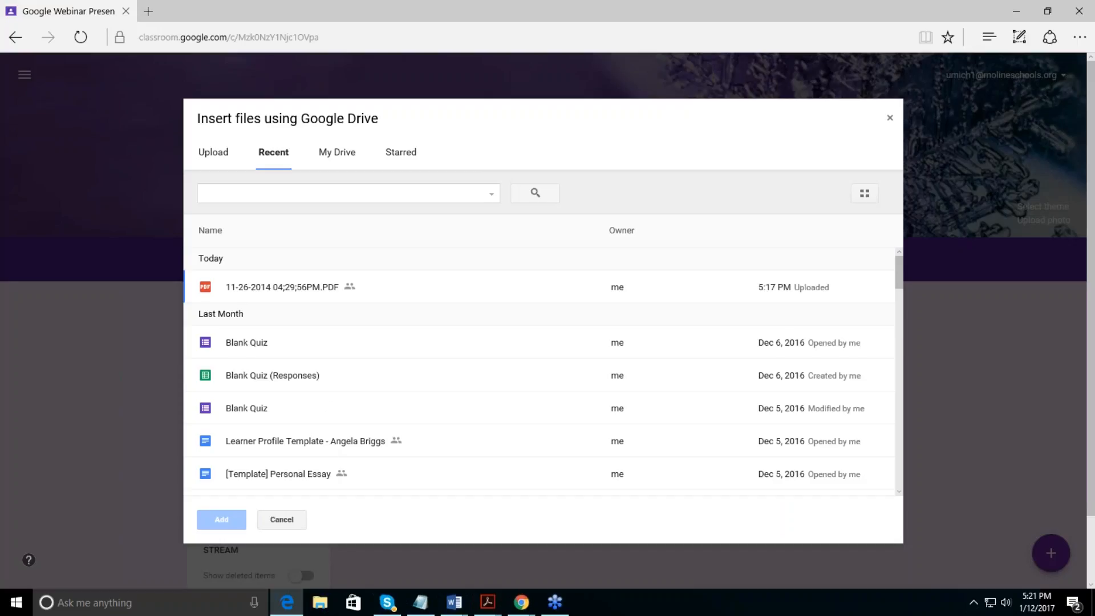
pyautogui.click(203, 447)
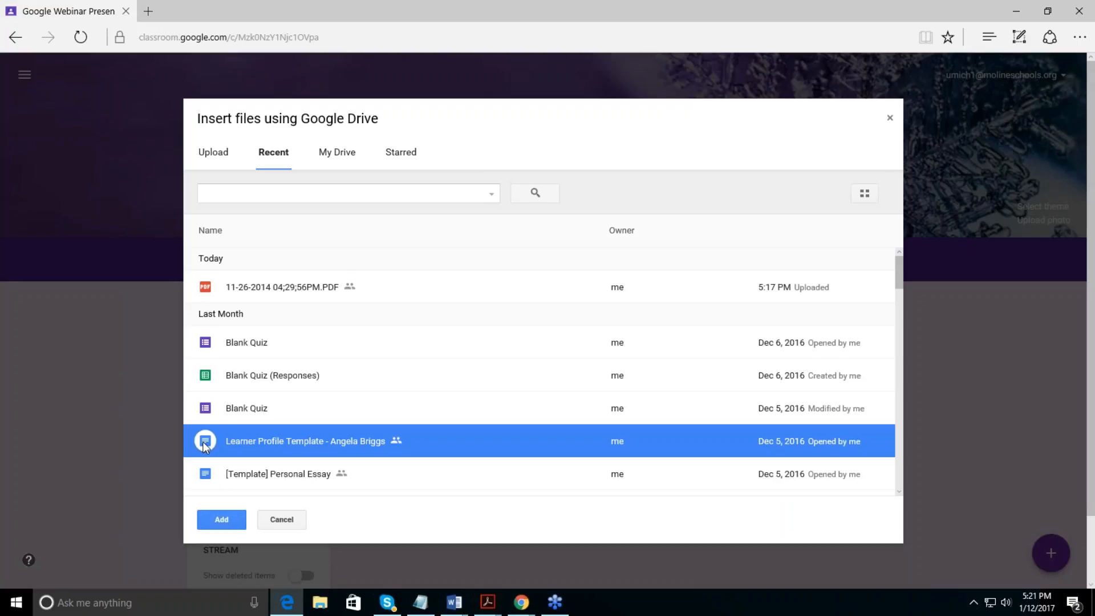
pyautogui.click(222, 519)
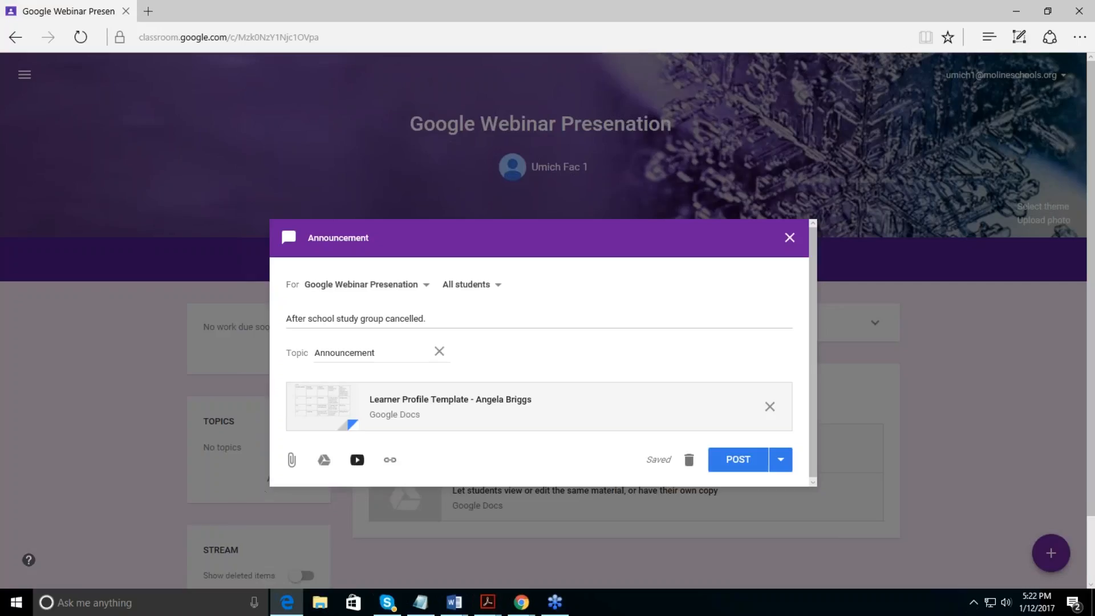
# Step: Search YouTube for "Moodle twitter feeds" and attach the video "How to embed a Personal Twitter feed into Moodle" to the announcement
pyautogui.click(357, 460)
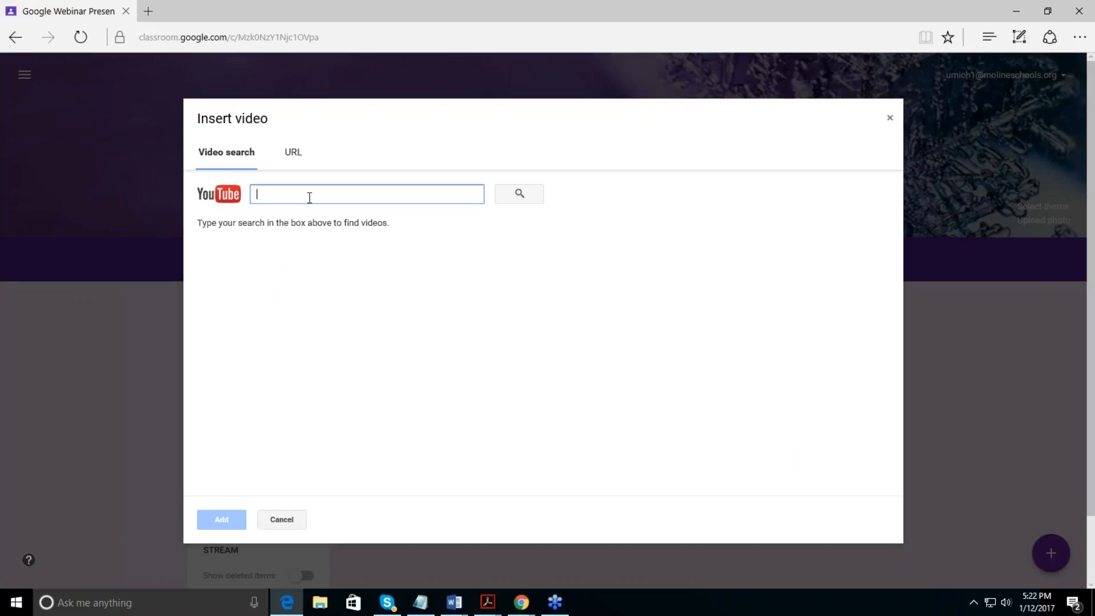
pyautogui.write('twitter')
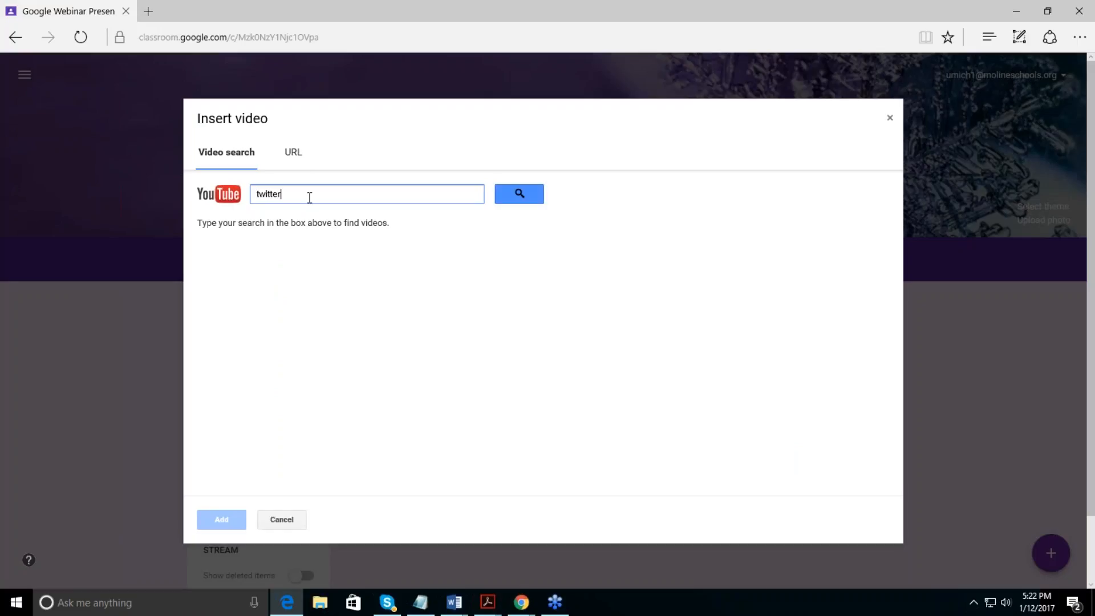
pyautogui.write(' fb')
pyautogui.press('BackSpace')
pyautogui.press('BackSpace')
pyautogui.press('BackSpace')
pyautogui.press('BackSpace')
pyautogui.press('BackSpace')
pyautogui.press('BackSpace')
pyautogui.press('BackSpace')
pyautogui.press('BackSpace')
pyautogui.press('BackSpace')
pyautogui.press('BackSpace')
pyautogui.write('Moodle twitter feeds')
pyautogui.press('Return')
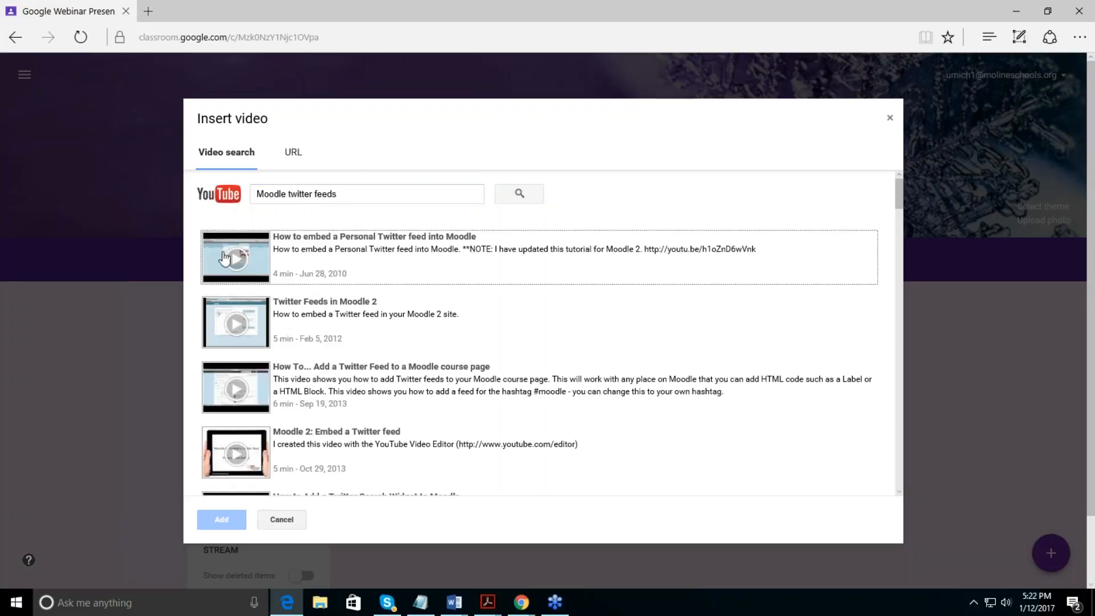
pyautogui.click(290, 244)
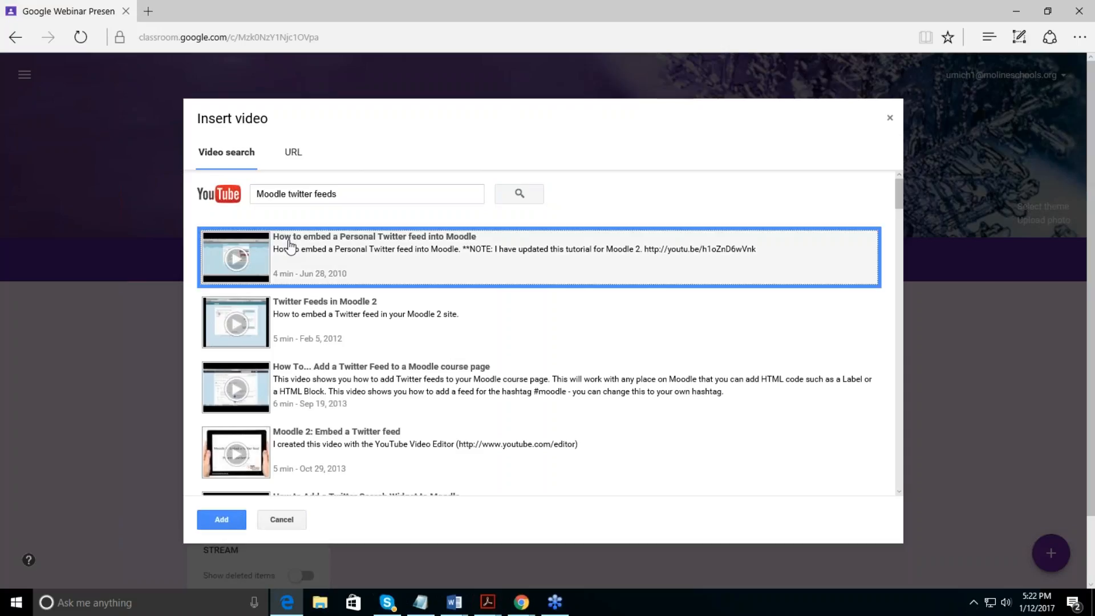
pyautogui.click(221, 520)
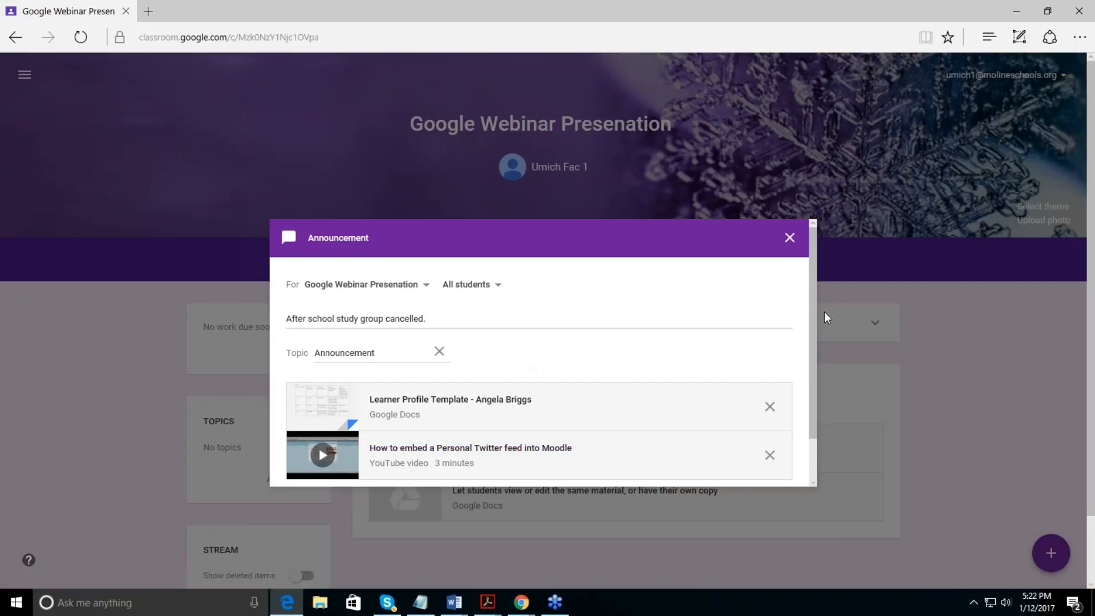
pyautogui.moveTo(813, 323); pyautogui.dragTo(823, 443)
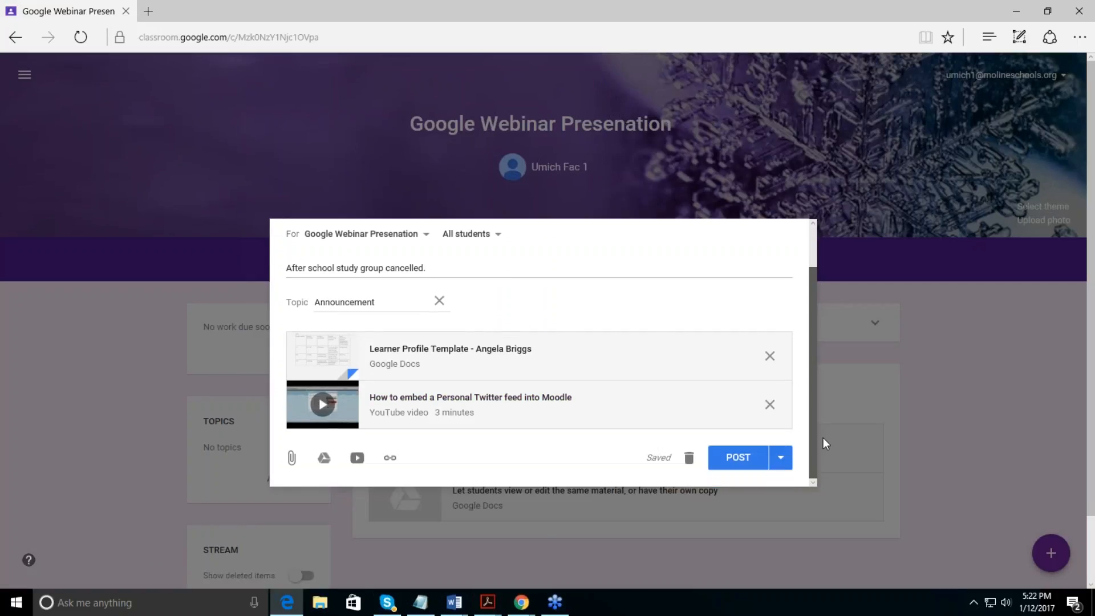
pyautogui.click(391, 459)
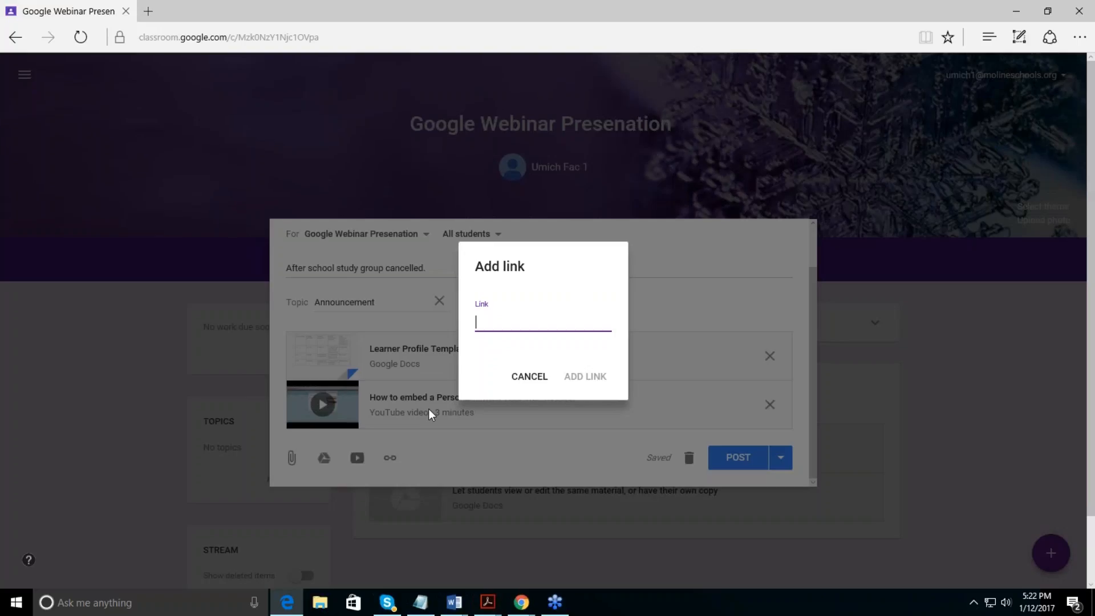
pyautogui.write('www.ecl')
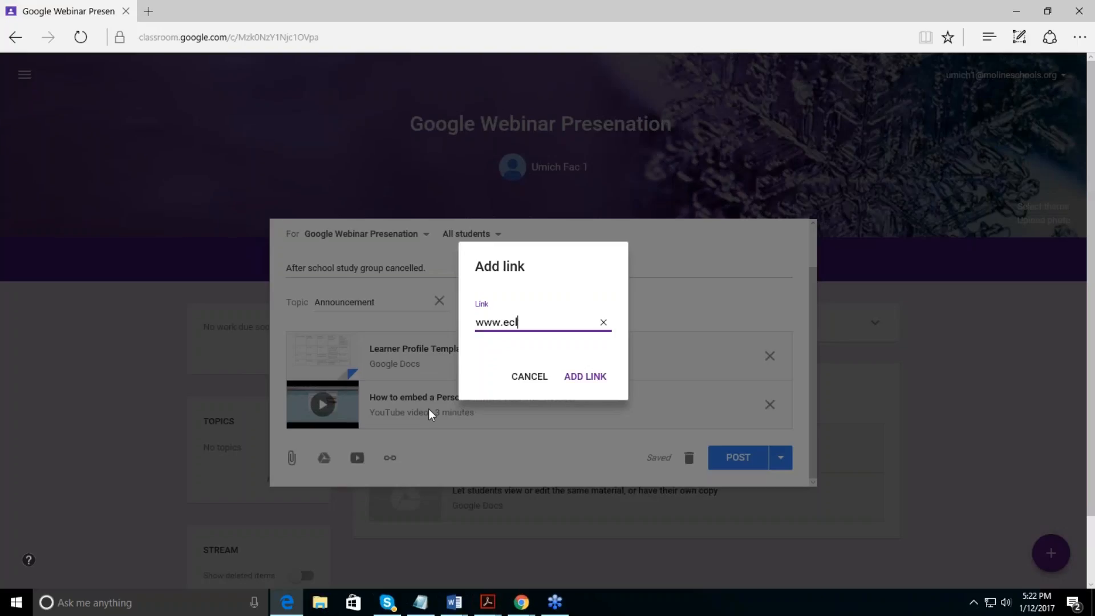
pyautogui.write('ass4learning.com')
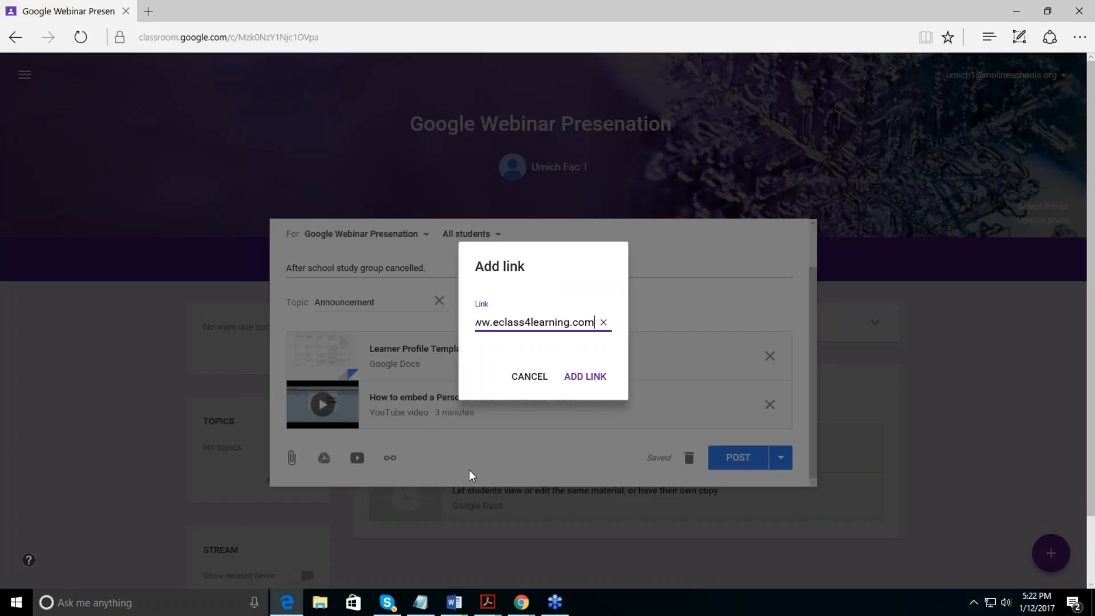
pyautogui.click(576, 377)
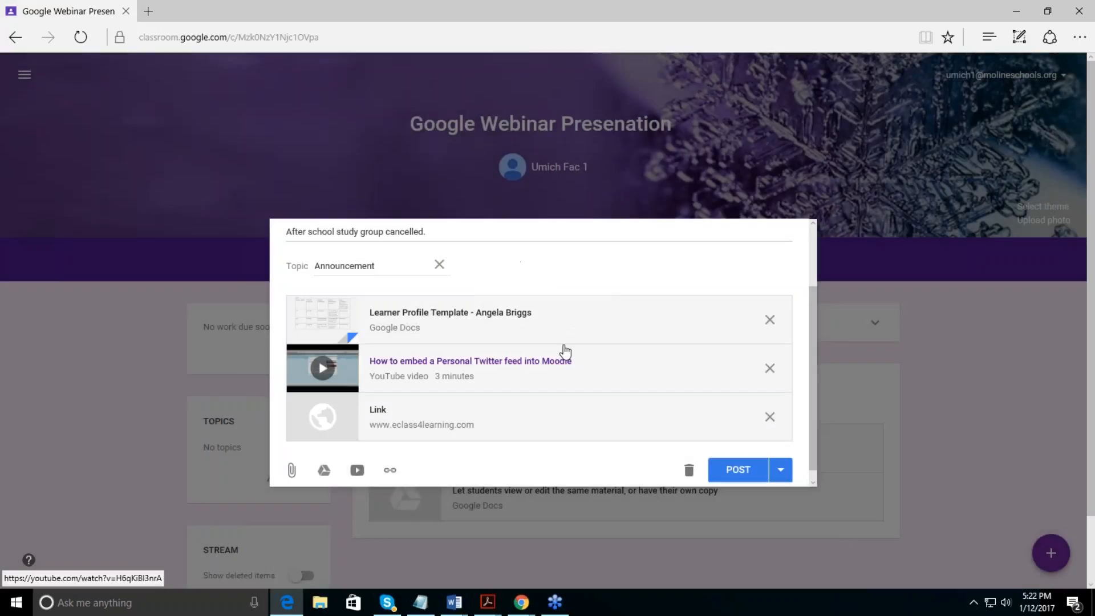
# Step: Append "Please look at these resources on your own tonight." to the announcement text
pyautogui.moveTo(812, 419); pyautogui.dragTo(814, 345)
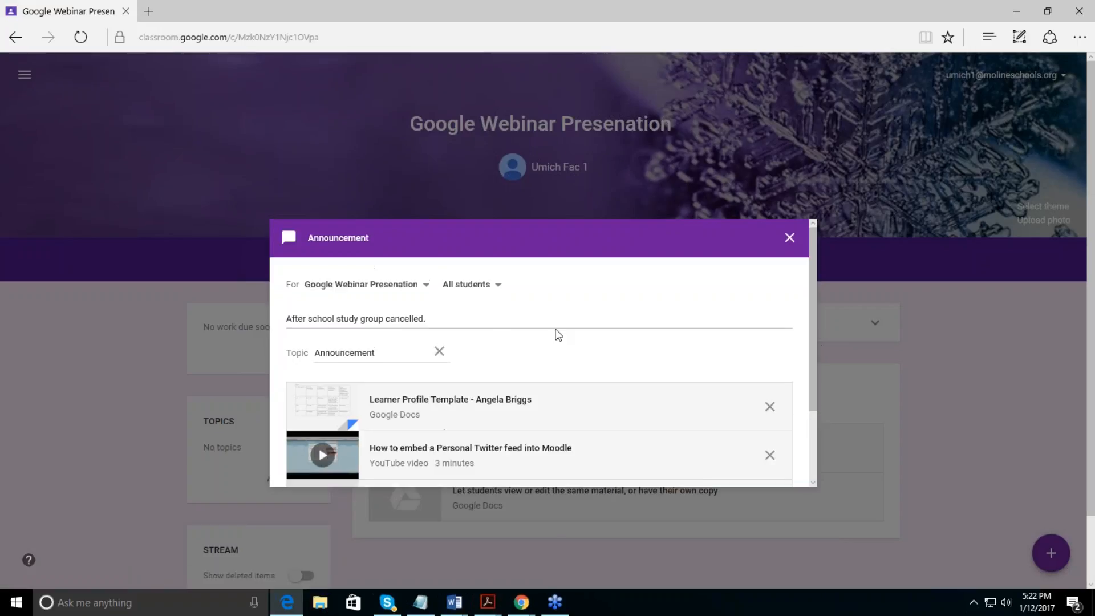
pyautogui.click(488, 331)
pyautogui.write('P')
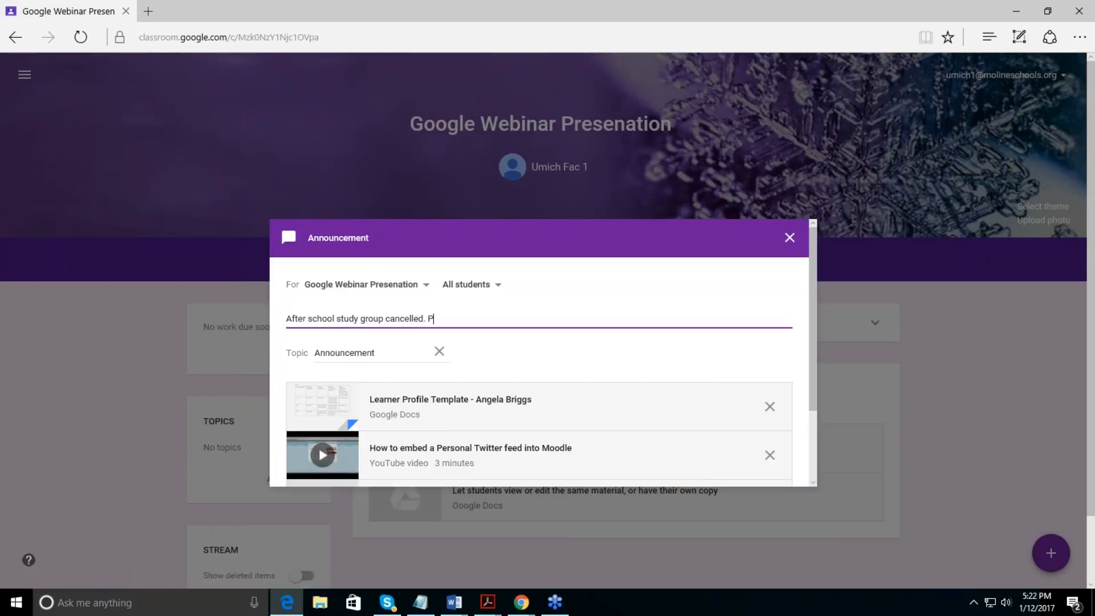
pyautogui.write('lease look at these resources on your own tongi')
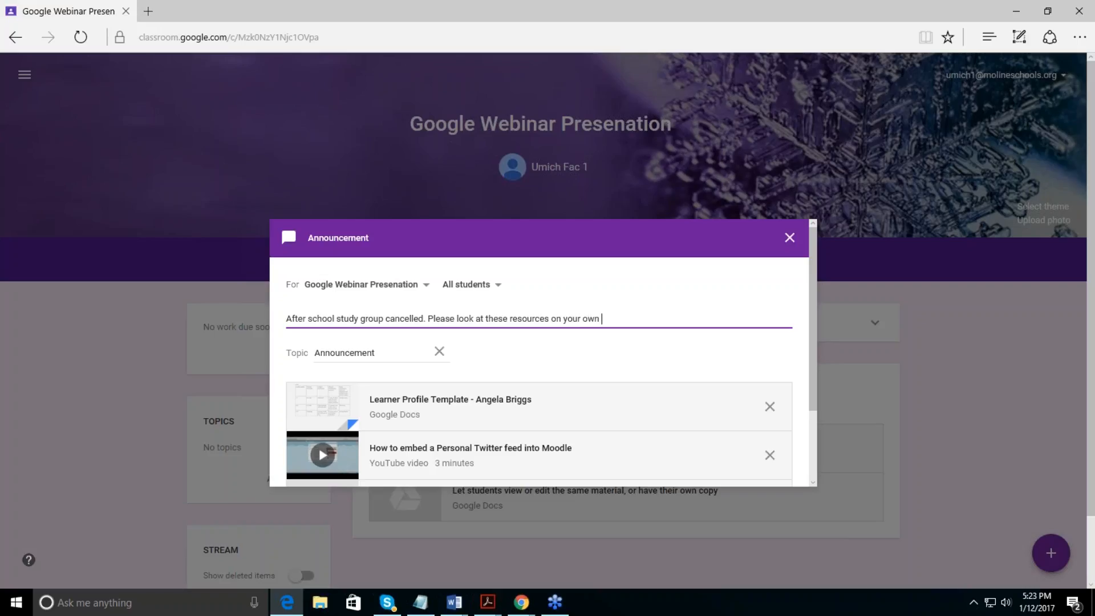
pyautogui.press('BackSpace')
pyautogui.press('BackSpace')
pyautogui.write('ight.')
# Step: Insert "due to bad weather" after the word "cancelled" in the announcement text
pyautogui.click(424, 322)
pyautogui.write('due to bad ')
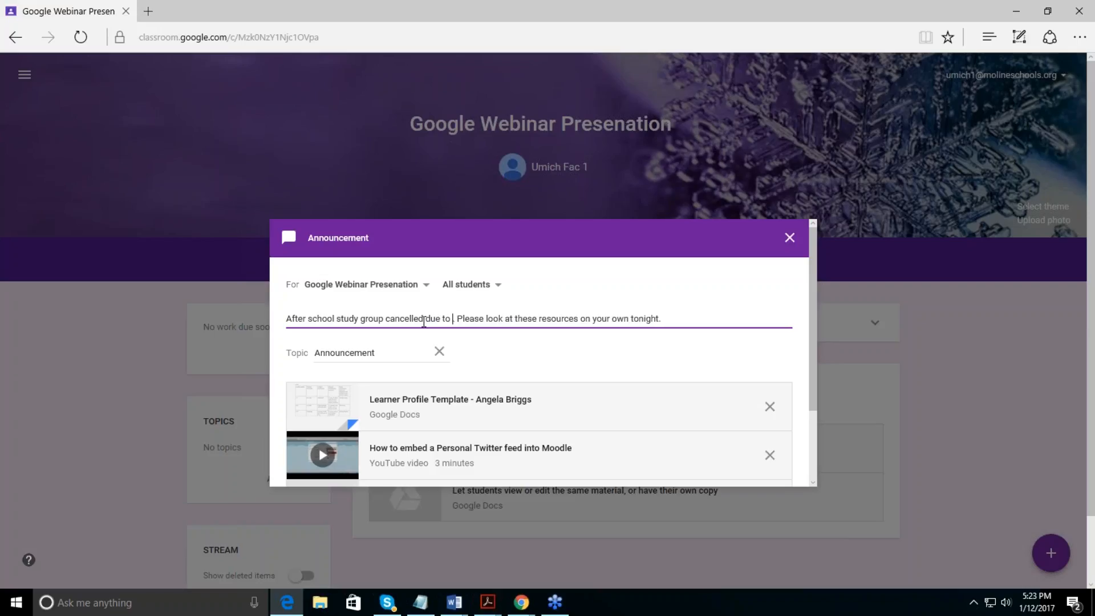
pyautogui.write('weather')
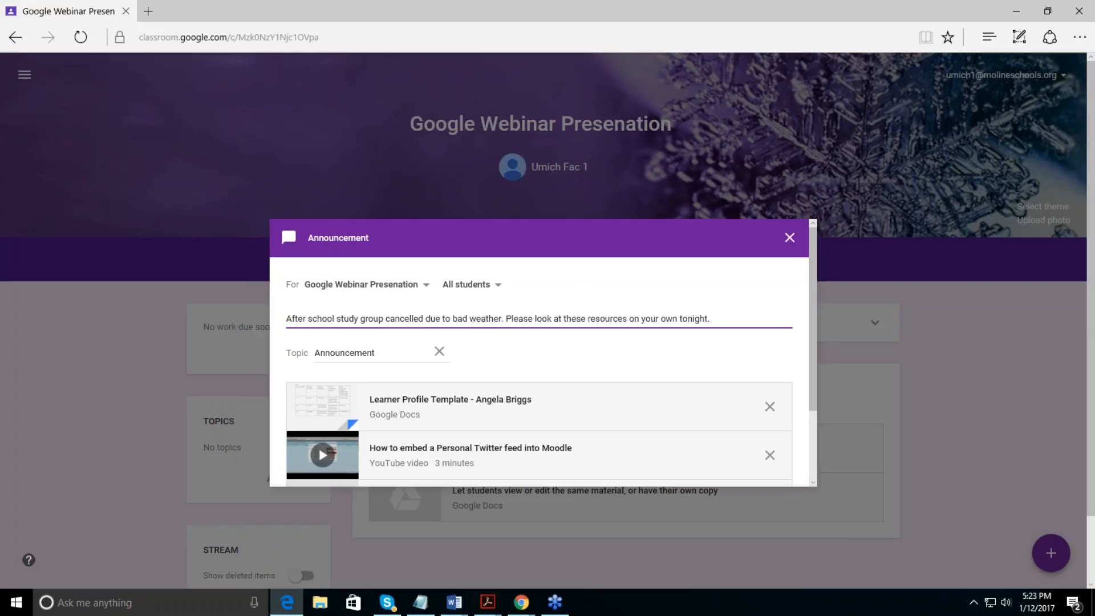
# Step: Check the announcement's publishing options and post it to the class stream immediately
pyautogui.scroll(-2, 812, 337)
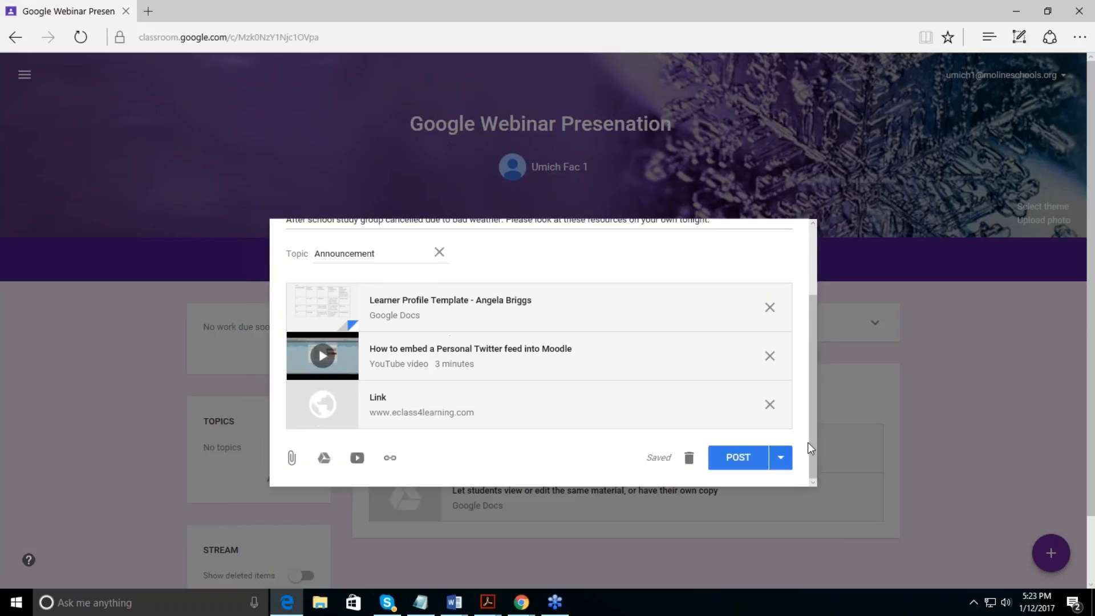
pyautogui.click(781, 457)
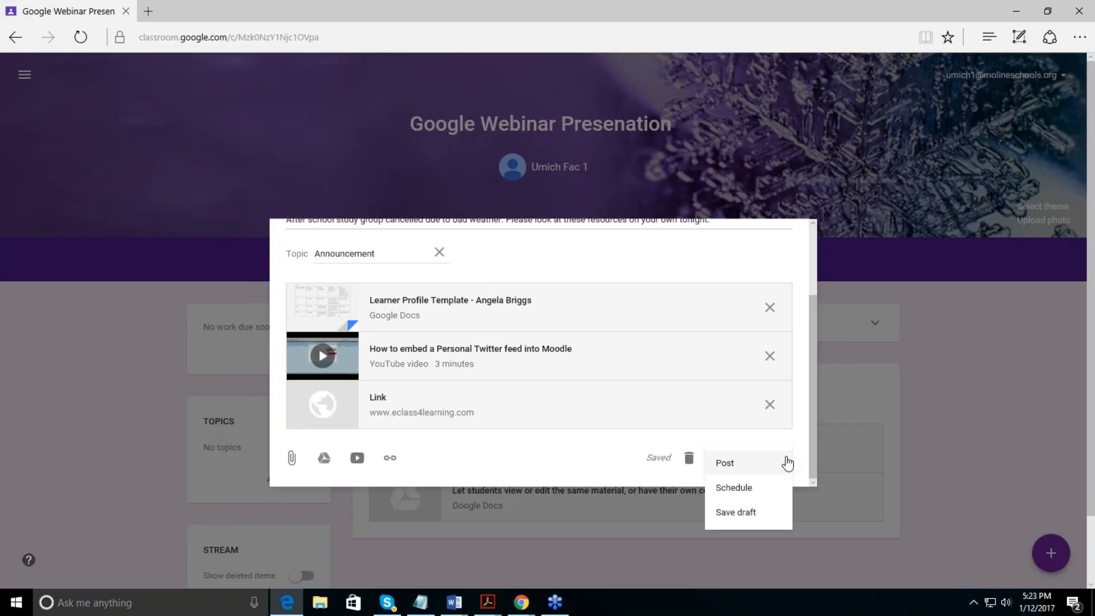
pyautogui.click(732, 465)
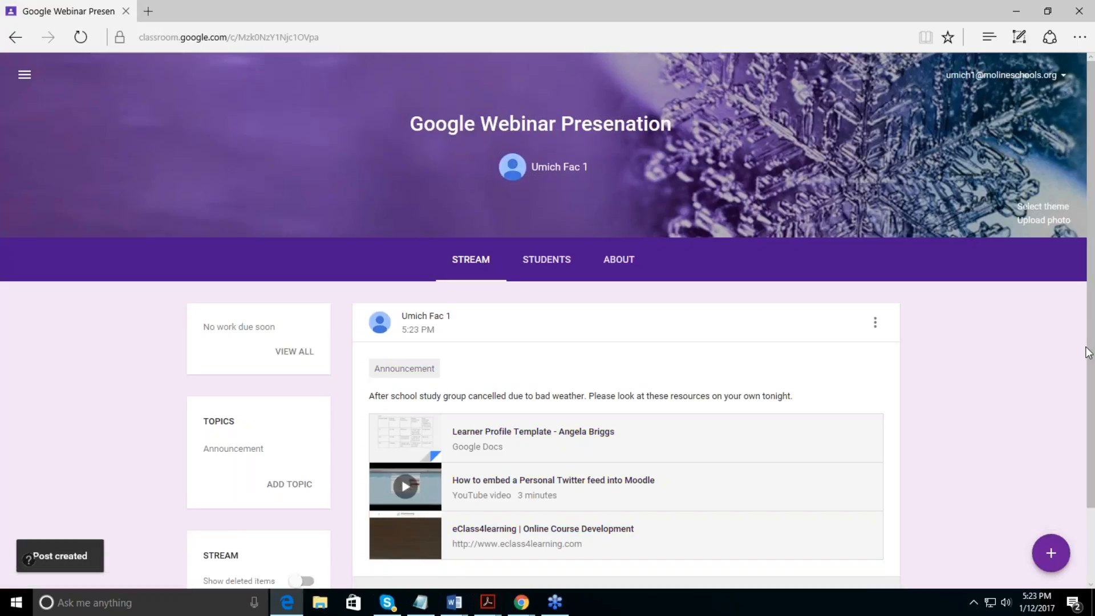
# Step: Create a new assignment for the class titled "Google Webinar Paper"
pyautogui.scroll(-2, 878, 325)
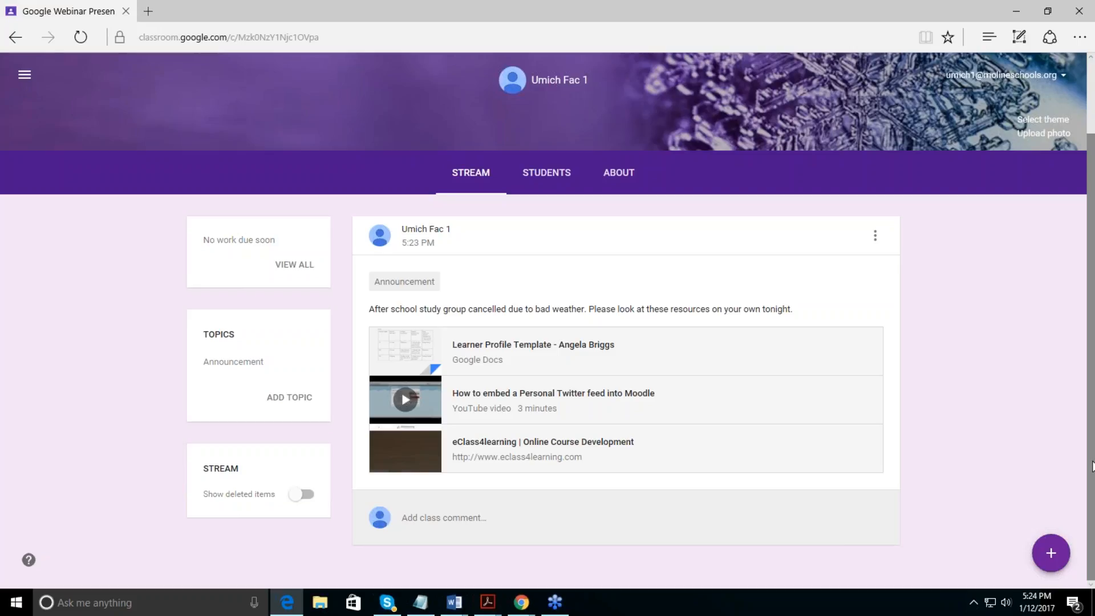
pyautogui.moveTo(1049, 562)
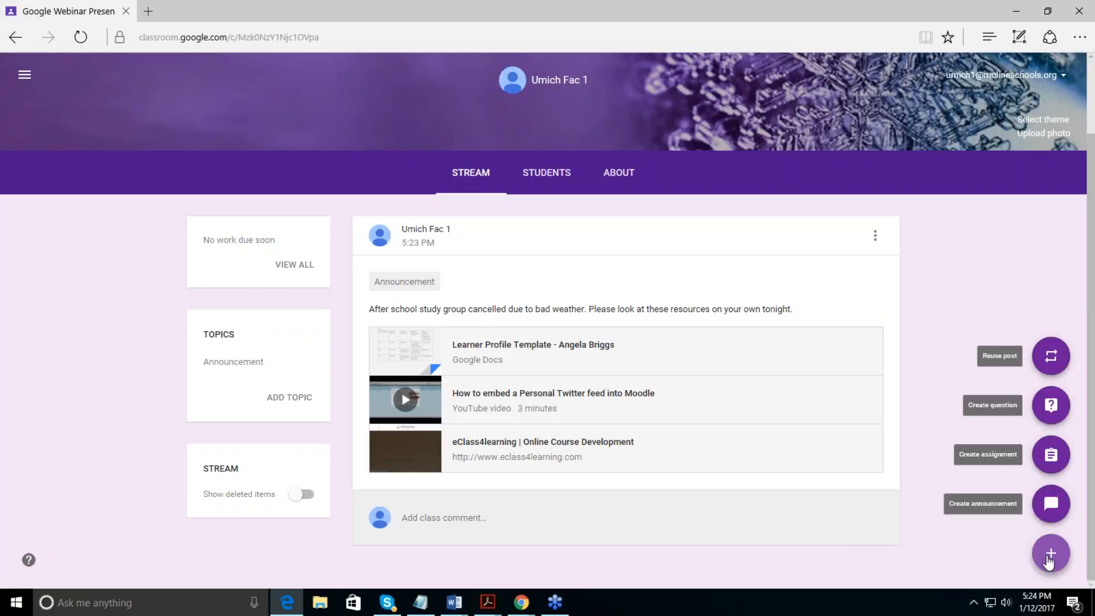
pyautogui.click(1051, 455)
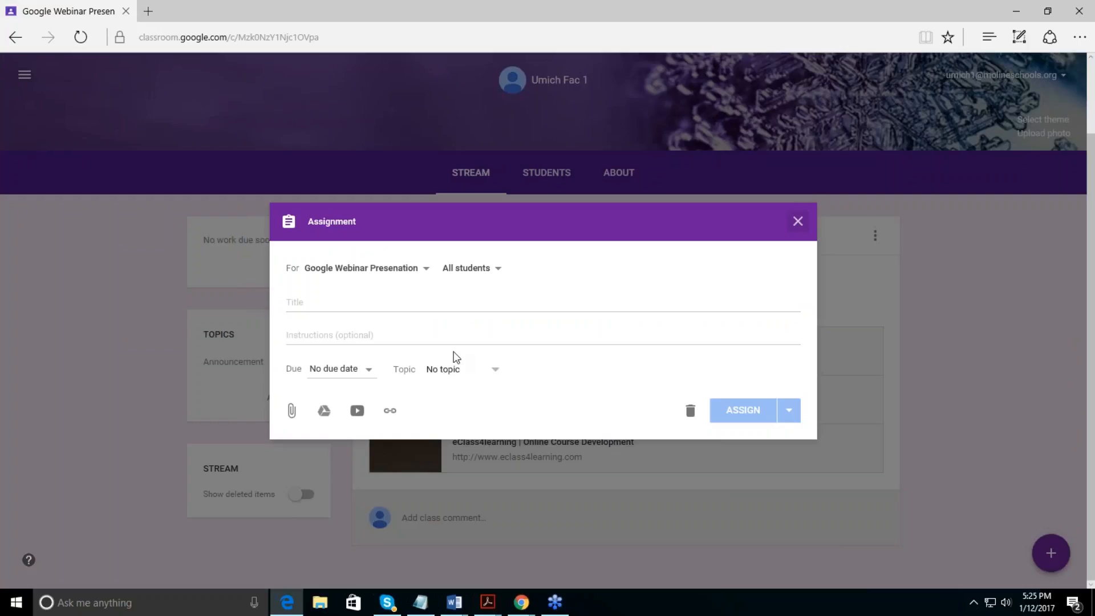
pyautogui.click(352, 302)
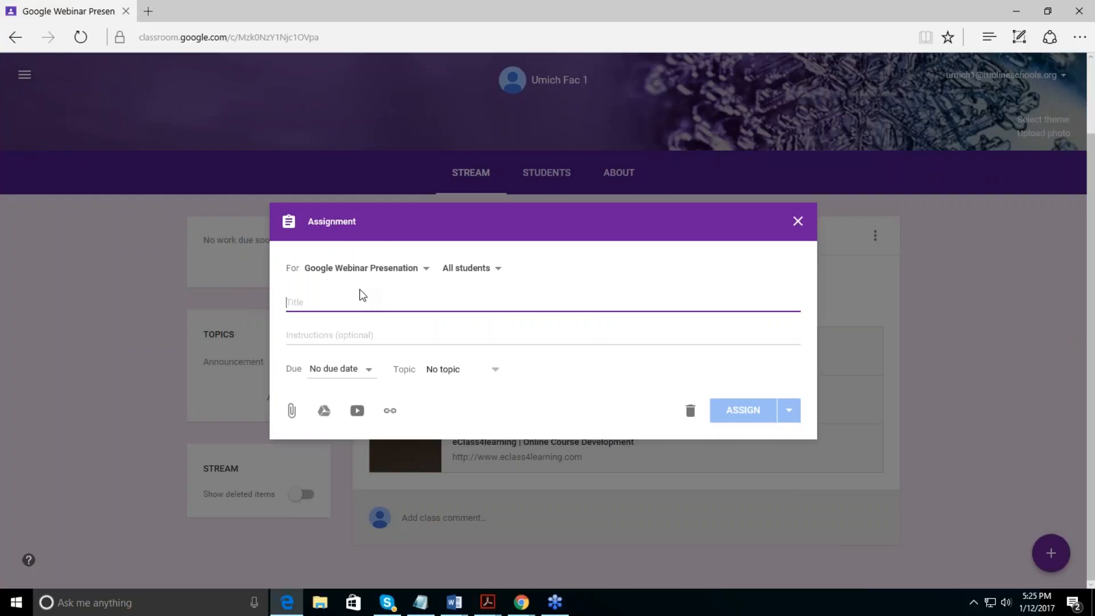
pyautogui.write('Google')
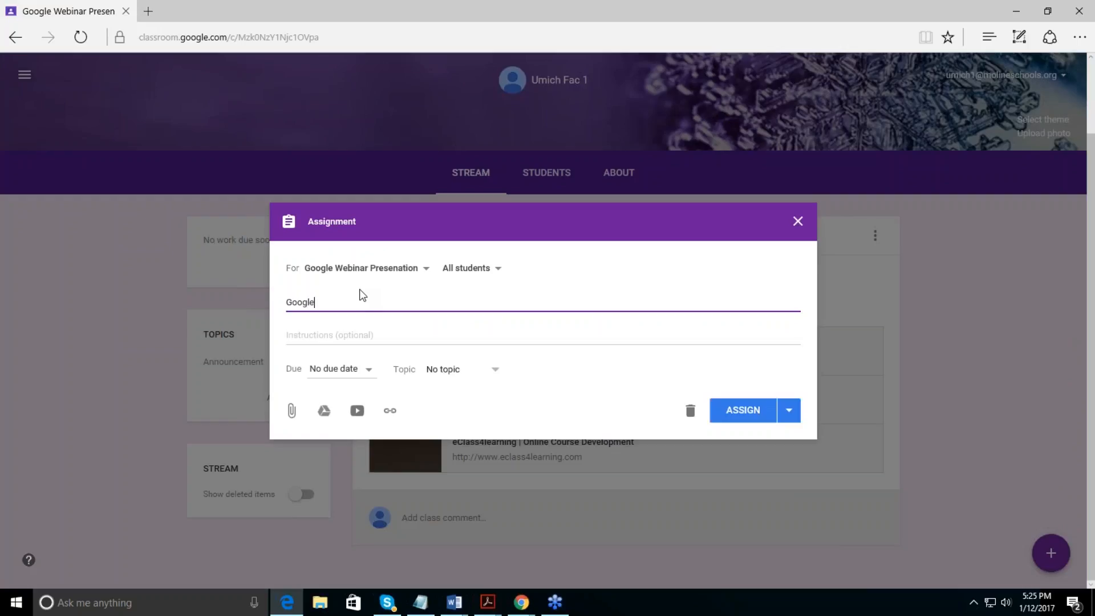
pyautogui.write(' Webinar Paper')
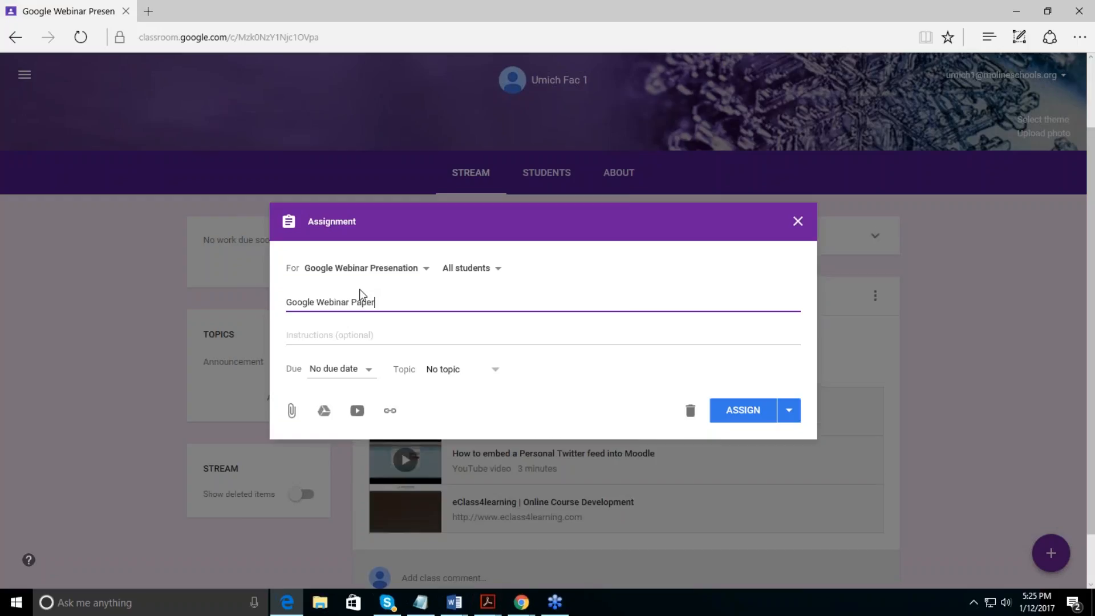
# Step: Enter the assignment instructions "Please write a paper outlining your ten best uses of G-Suite for education"
pyautogui.click(369, 328)
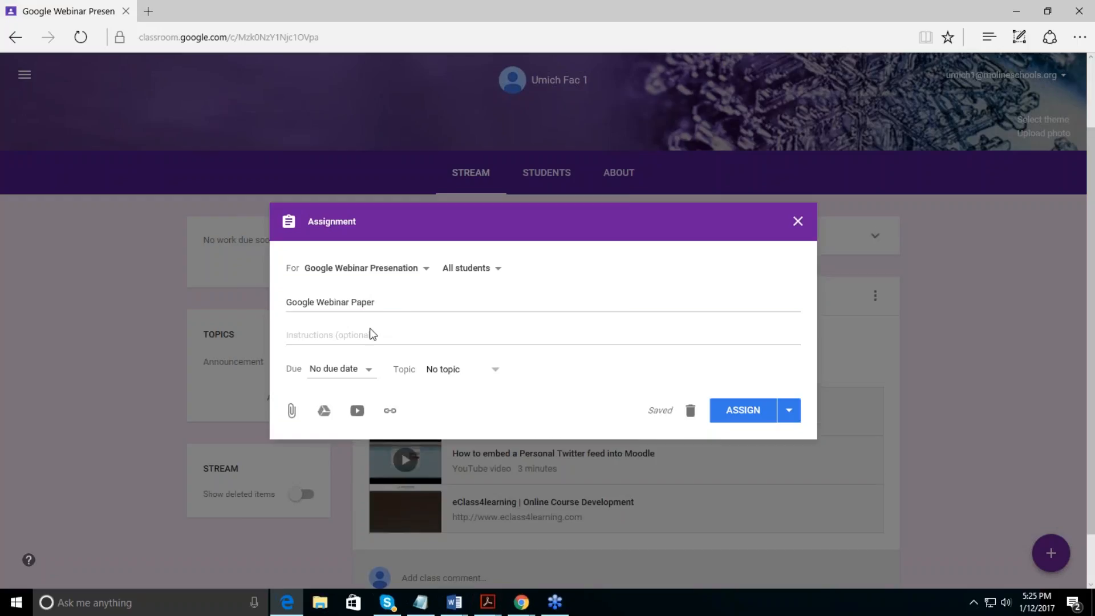
pyautogui.click(300, 336)
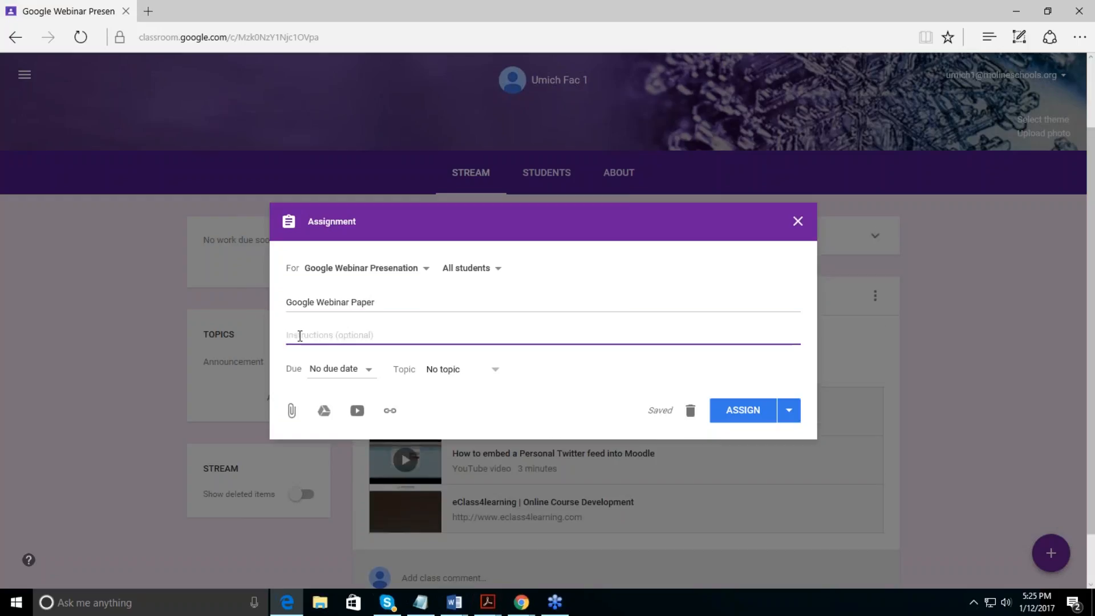
pyautogui.write('Please w')
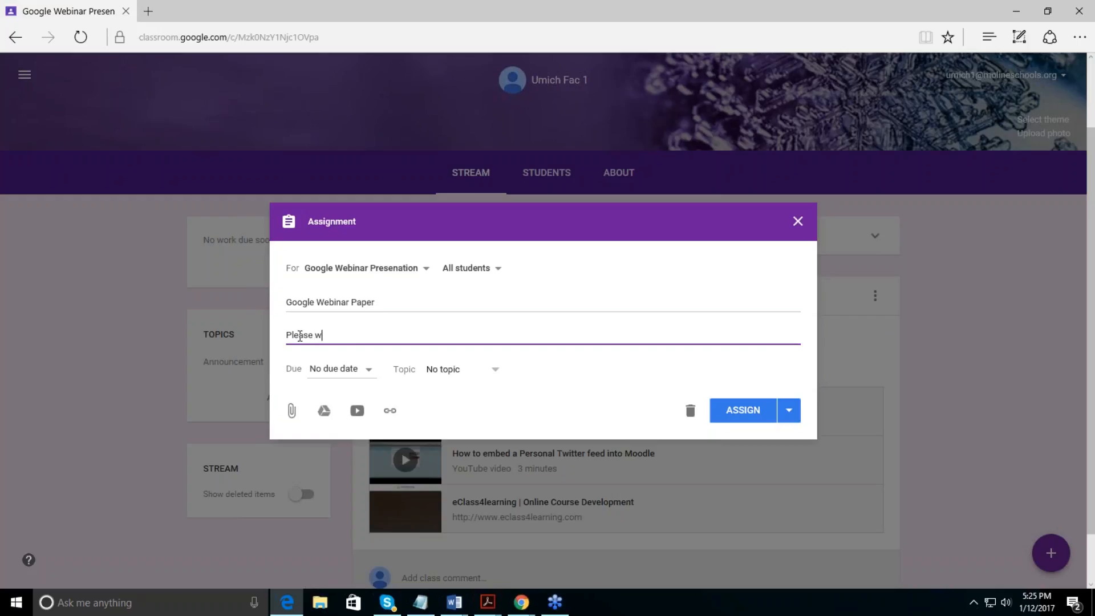
pyautogui.write('rite a paper outlining your ten best u')
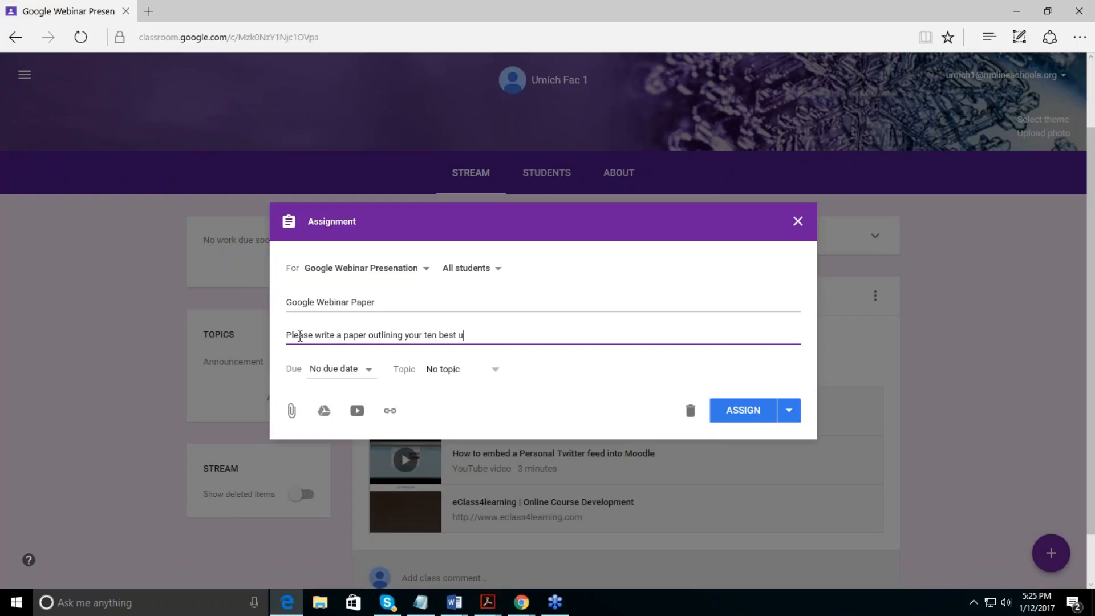
pyautogui.write('ses of G-Suite for education')
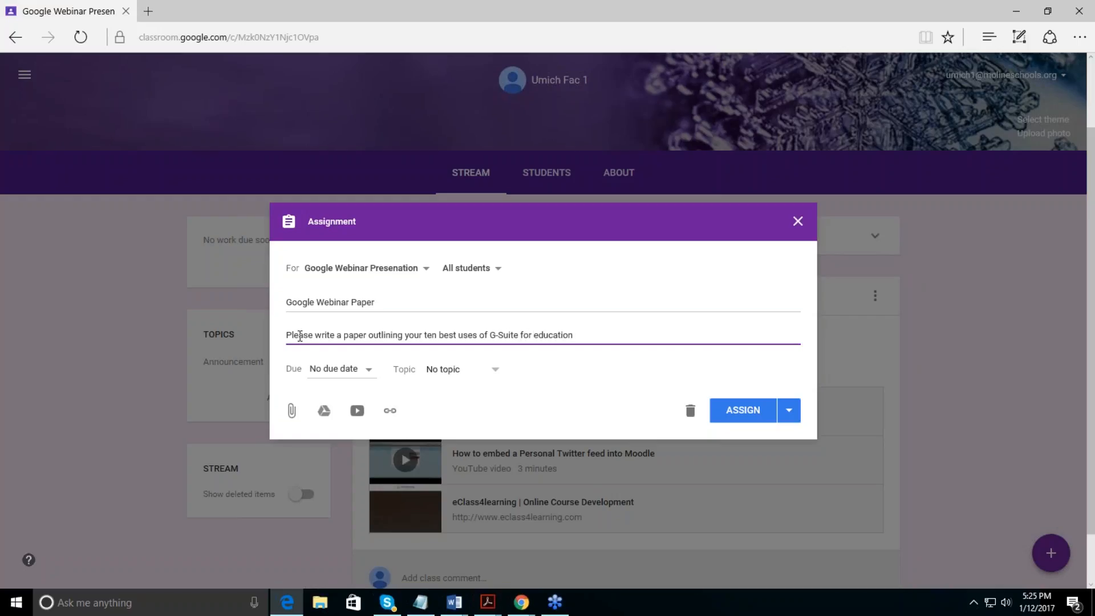
# Step: Set the assignment's due date to Jan 13, 2017 with a due time of 11:59 PM
pyautogui.click(367, 370)
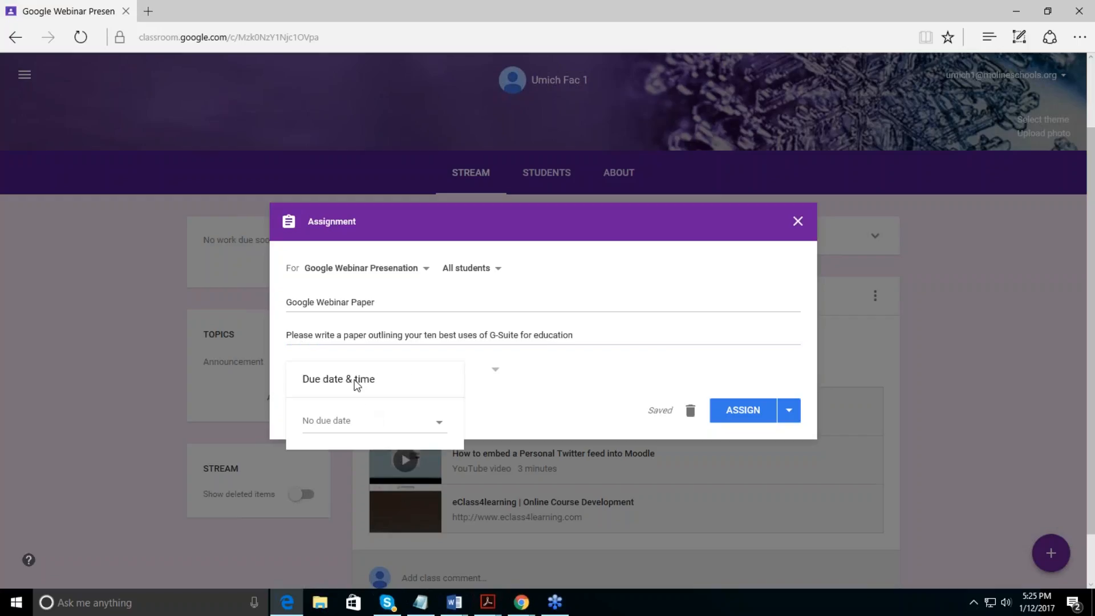
pyautogui.click(345, 422)
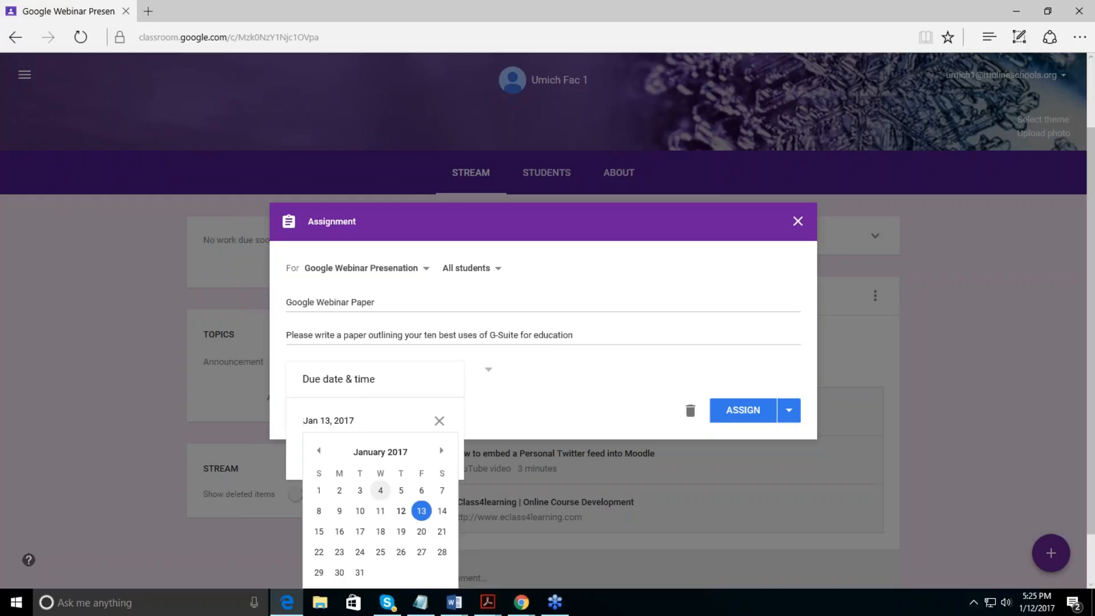
pyautogui.click(422, 511)
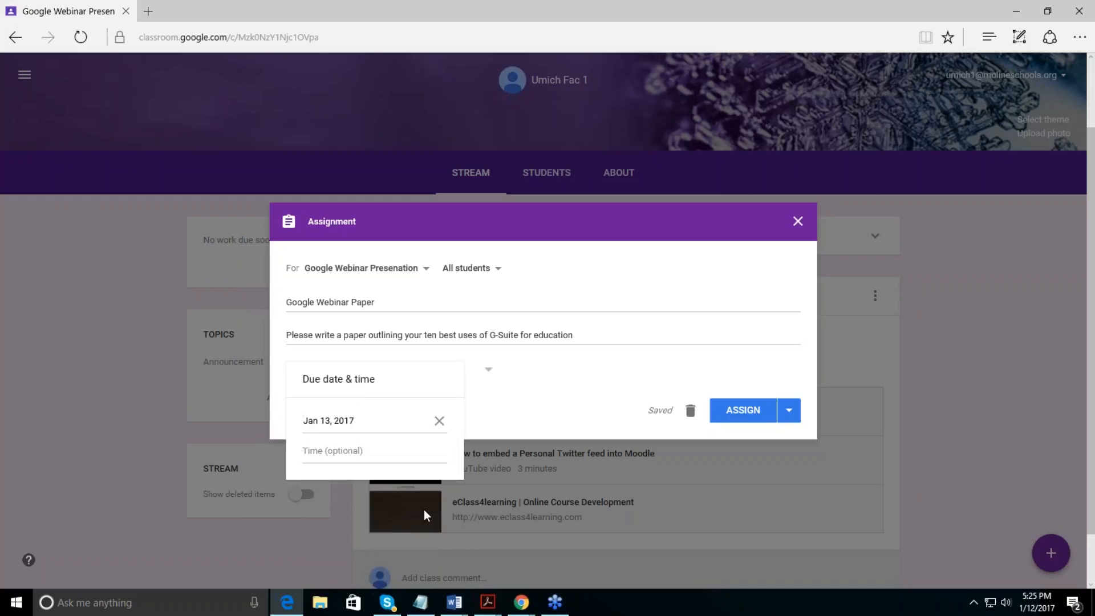
pyautogui.click(374, 452)
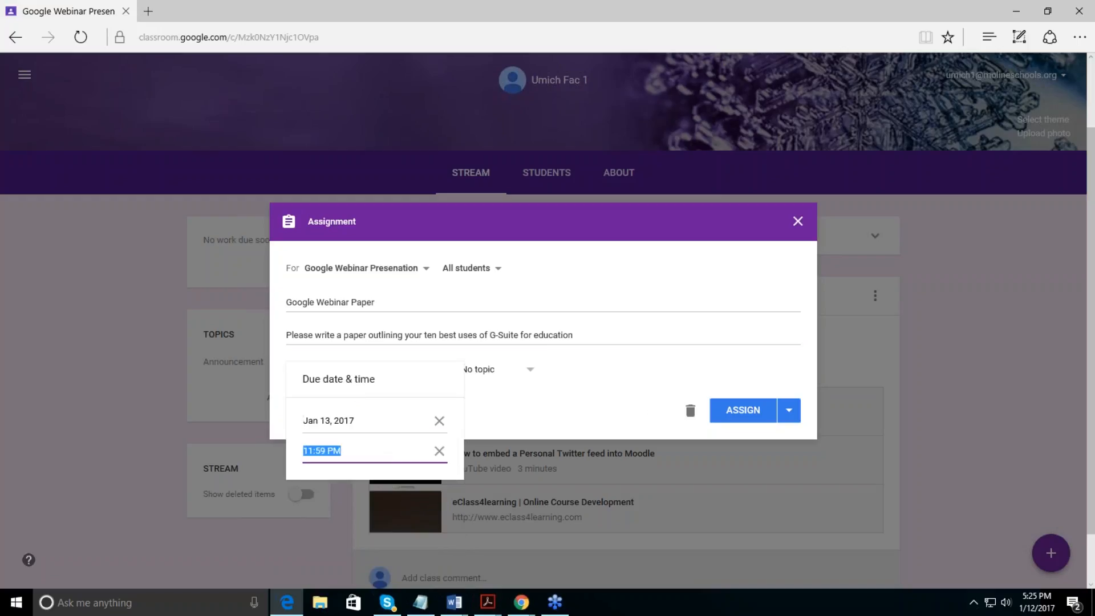
pyautogui.click(614, 396)
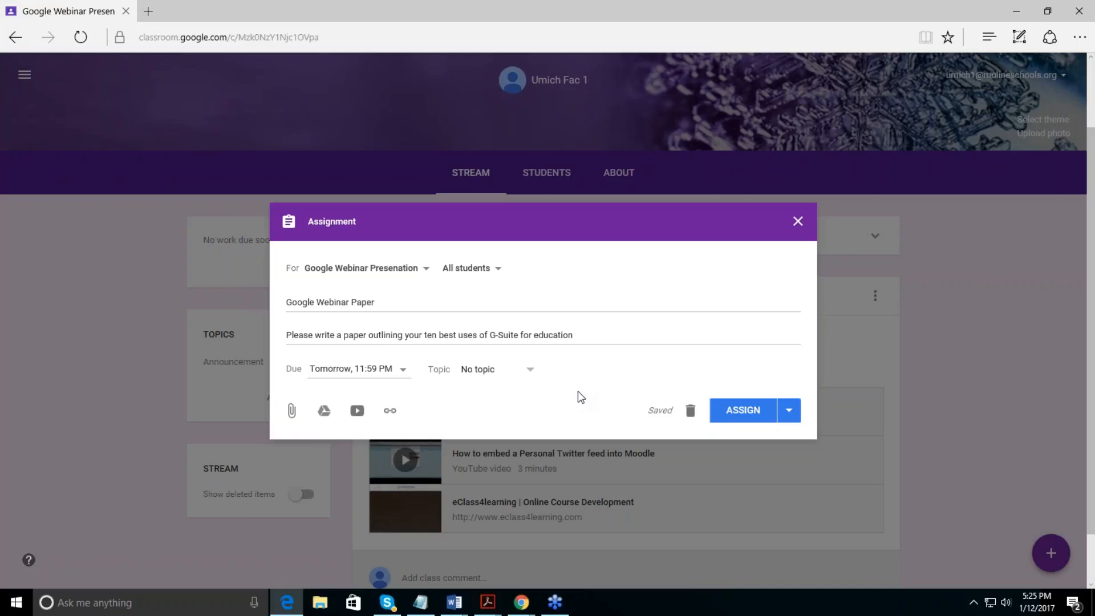
# Step: Attach the recent Google Drive document "[Template] Personal Essay" to the assignment
pyautogui.click(321, 417)
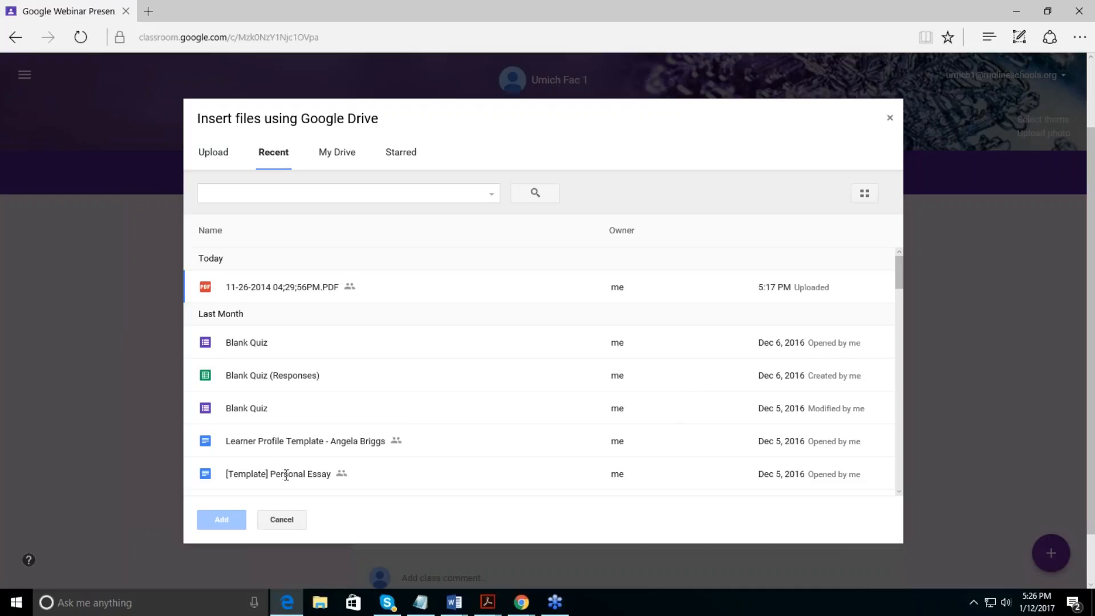
pyautogui.click(207, 474)
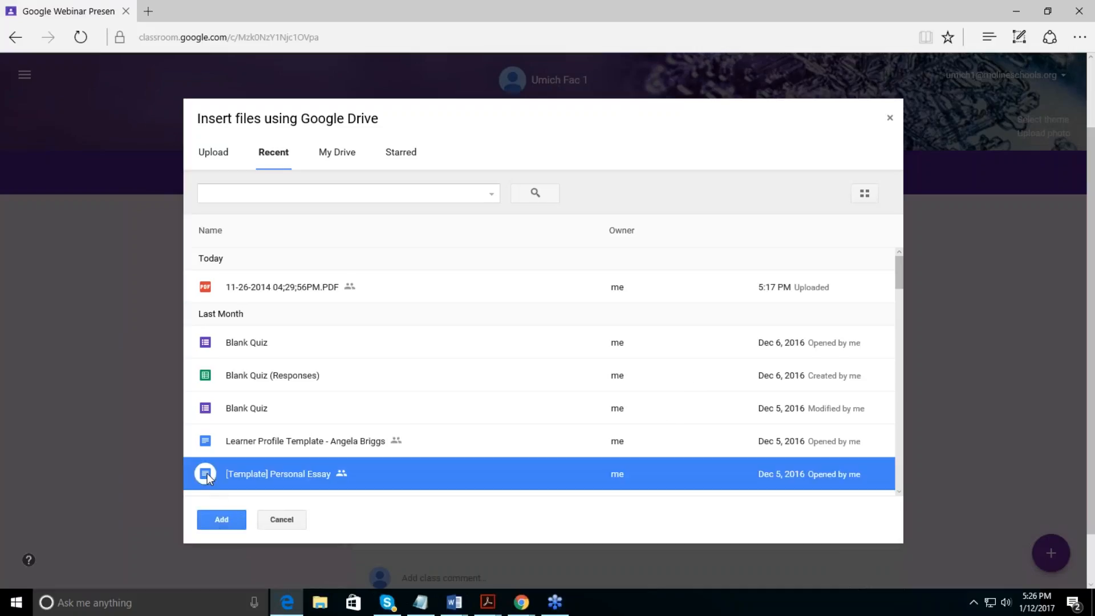
pyautogui.click(221, 520)
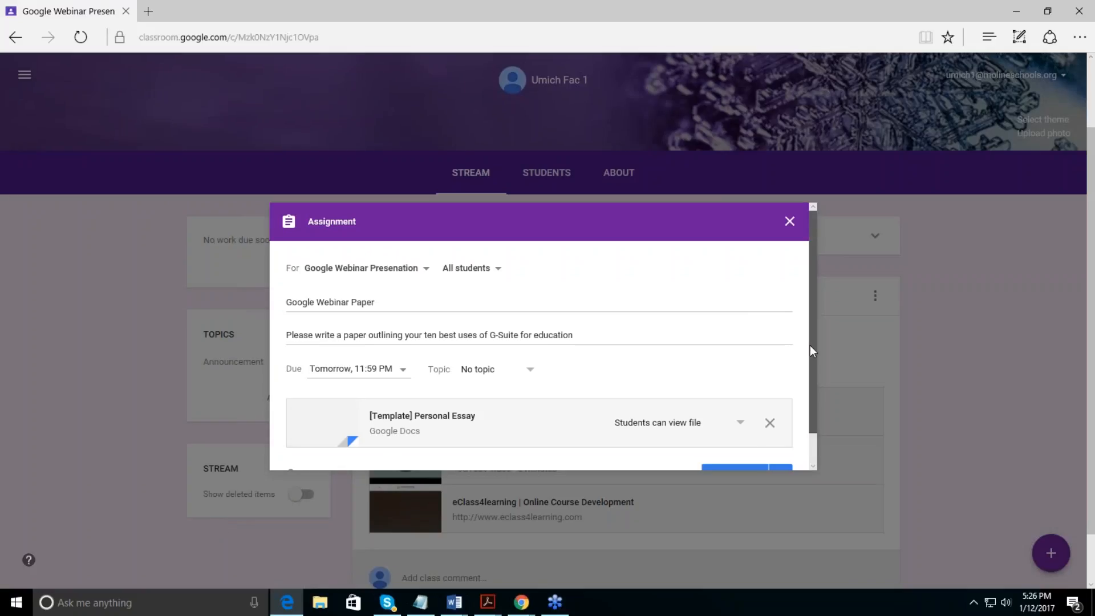
# Step: Set the attached essay template to make a copy for each student and assign the work immediately
pyautogui.moveTo(810, 344); pyautogui.dragTo(820, 402)
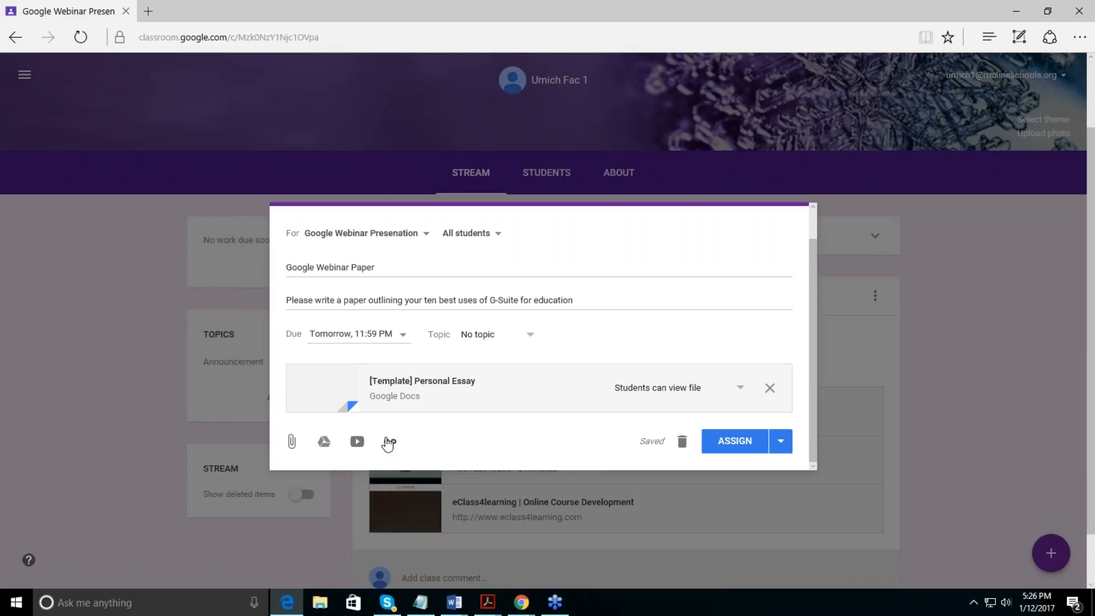
pyautogui.click(740, 392)
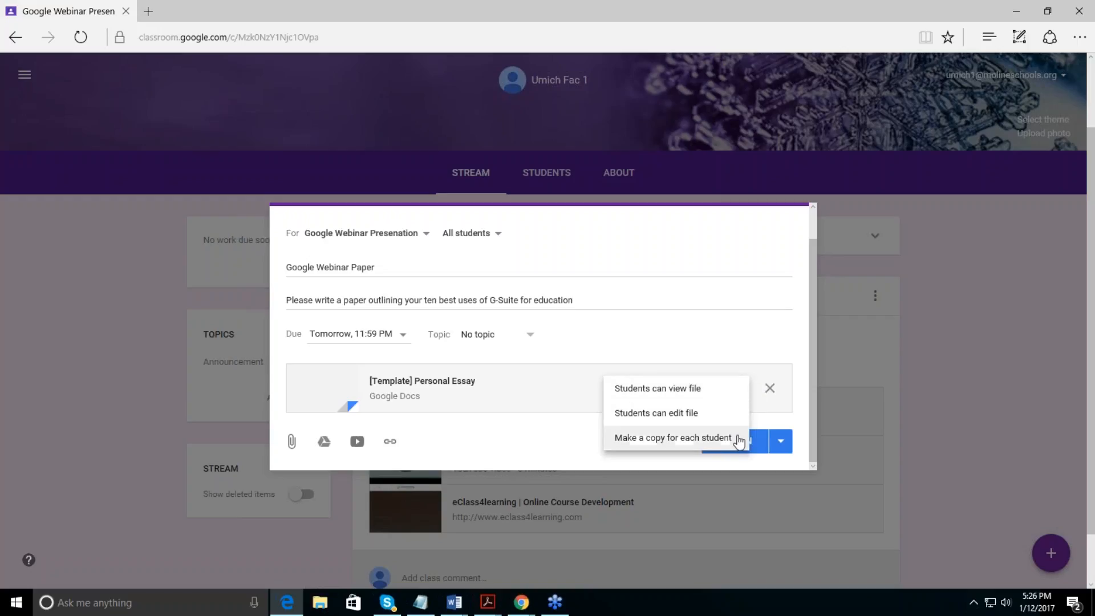
pyautogui.click(673, 438)
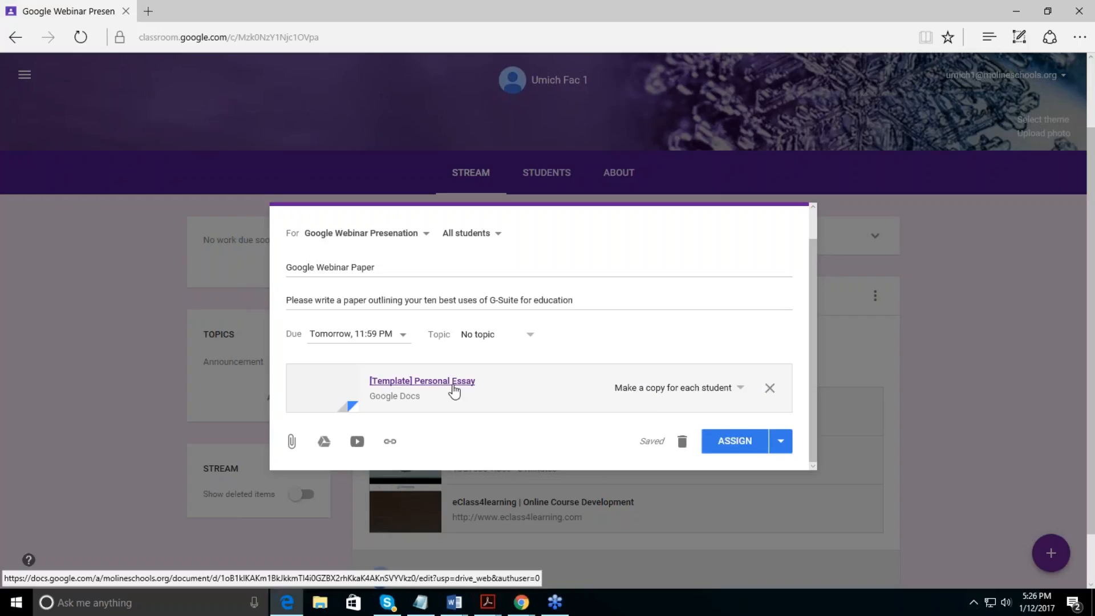
pyautogui.click(779, 451)
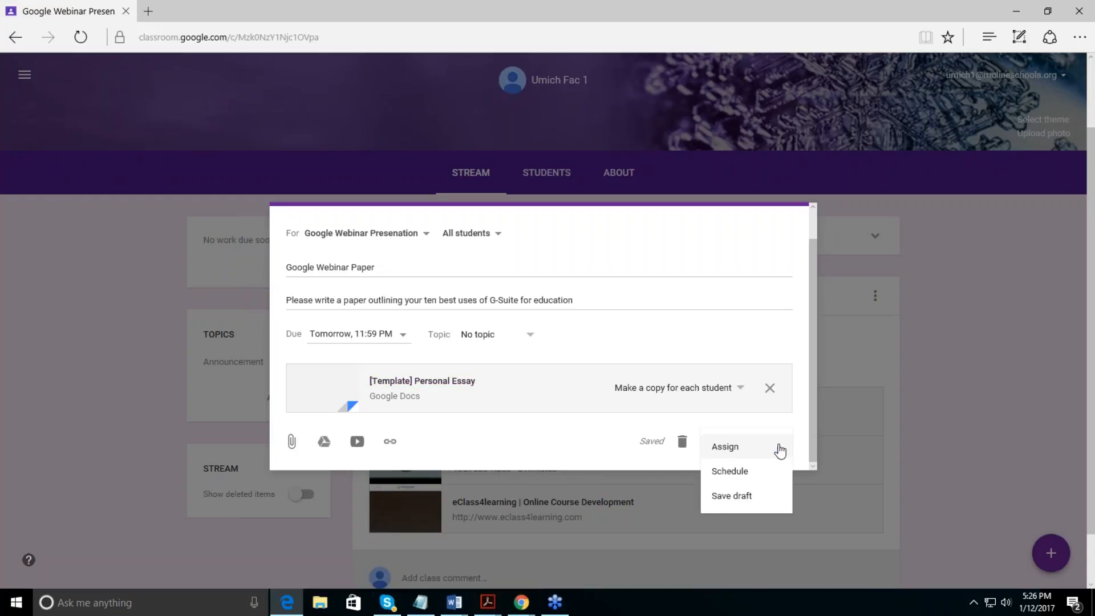
pyautogui.click(732, 452)
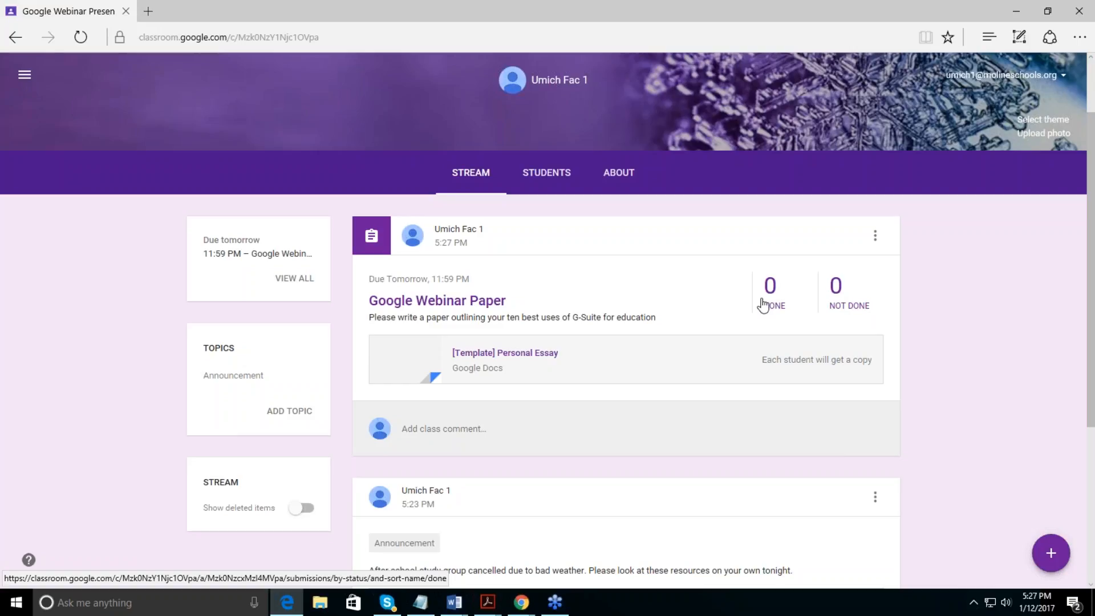
# Step: Switch to the 10th Grade English/SS class and open the completed student work for the Primary Source Speech assignment
pyautogui.click(25, 77)
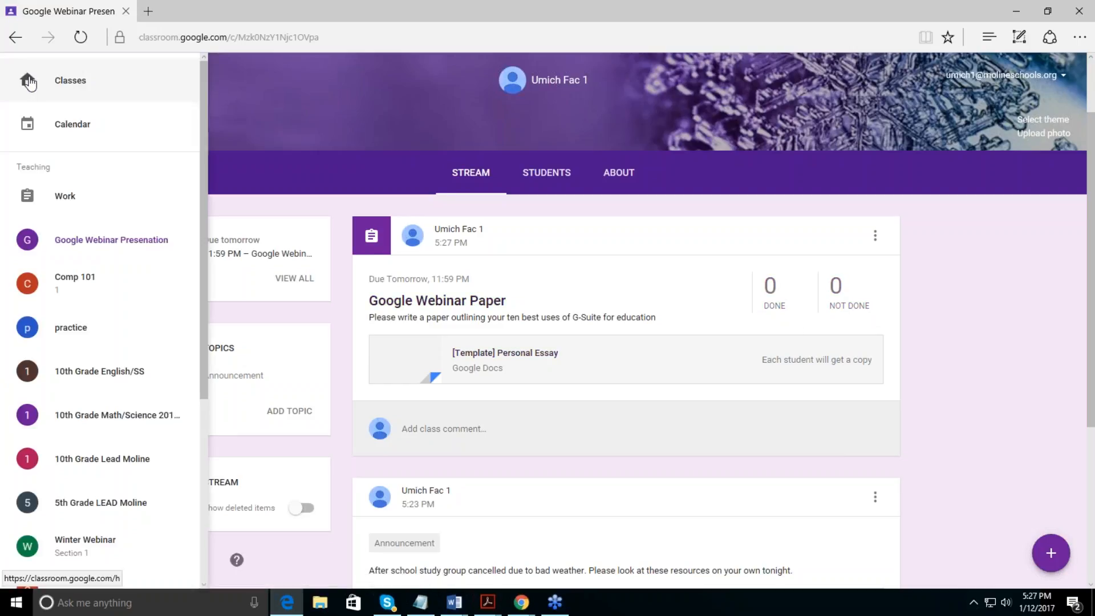
pyautogui.click(79, 375)
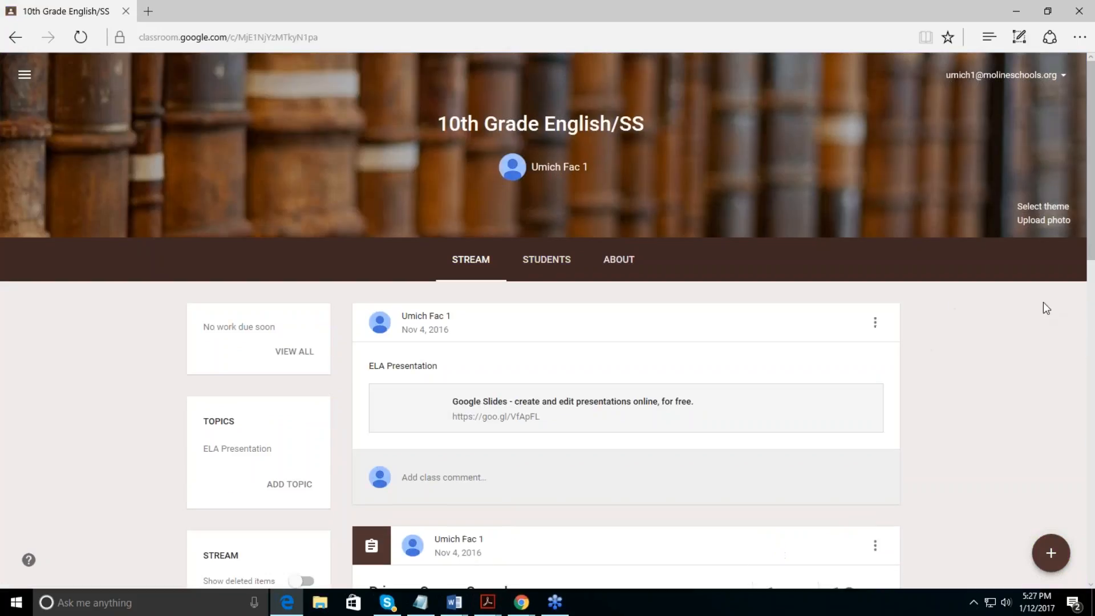
pyautogui.scroll(-7, 1089, 254)
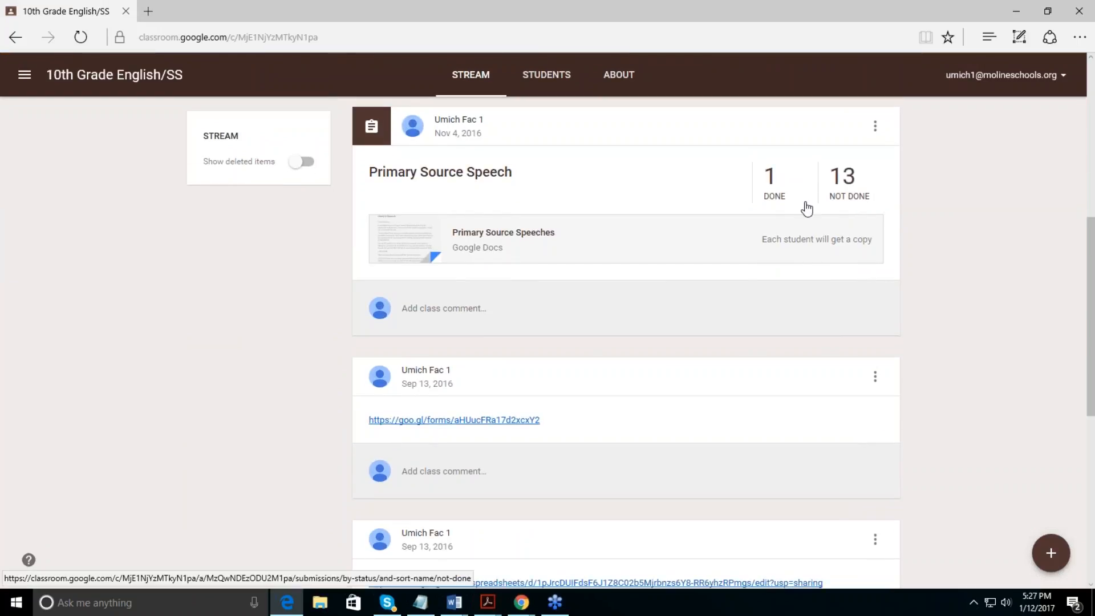
pyautogui.click(771, 183)
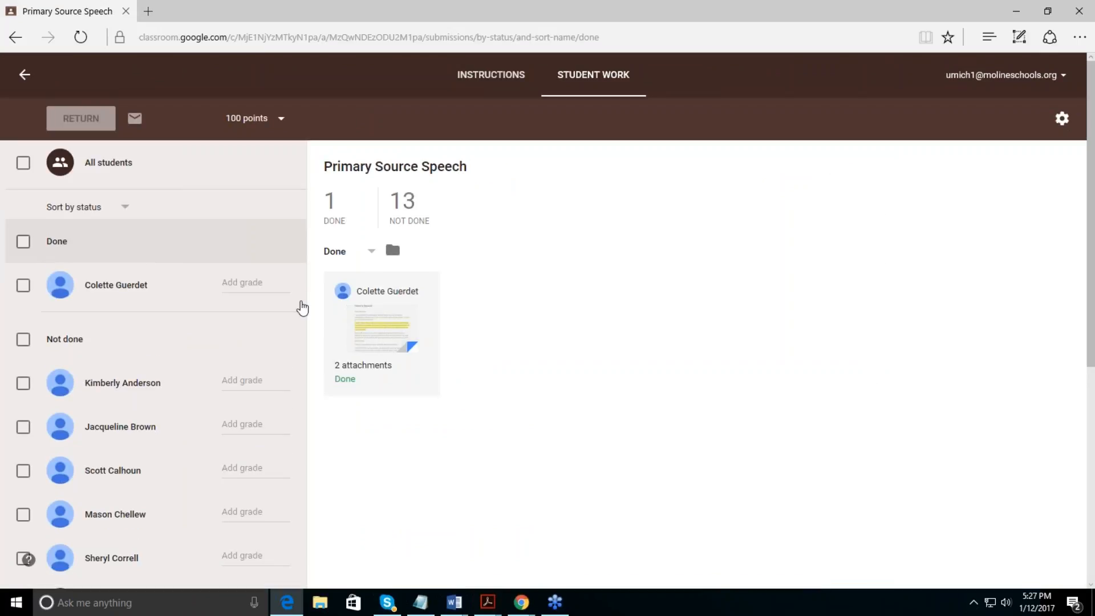
# Step: Review the student's completed submission by viewing the Primary Source Speeches and Collected Highlights documents, and return to the student work page
pyautogui.click(394, 344)
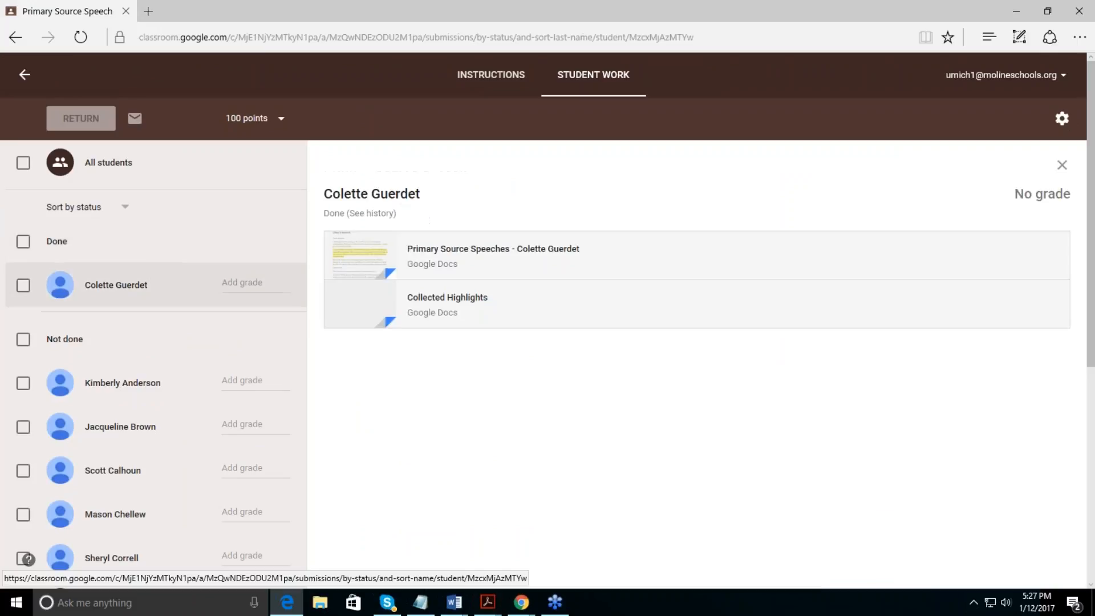
pyautogui.click(378, 268)
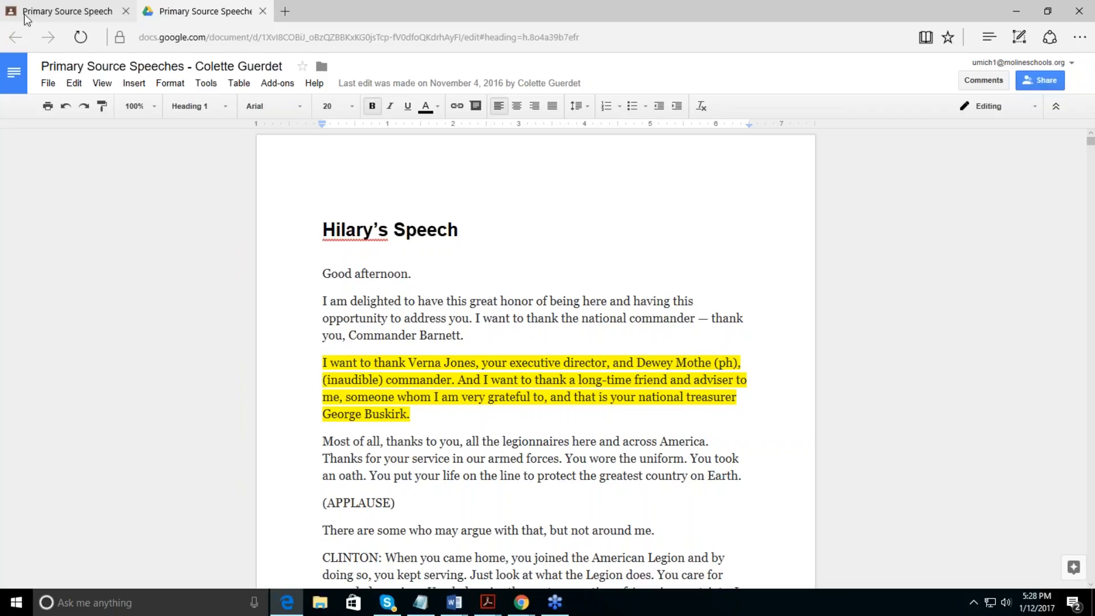
pyautogui.moveTo(24, 13)
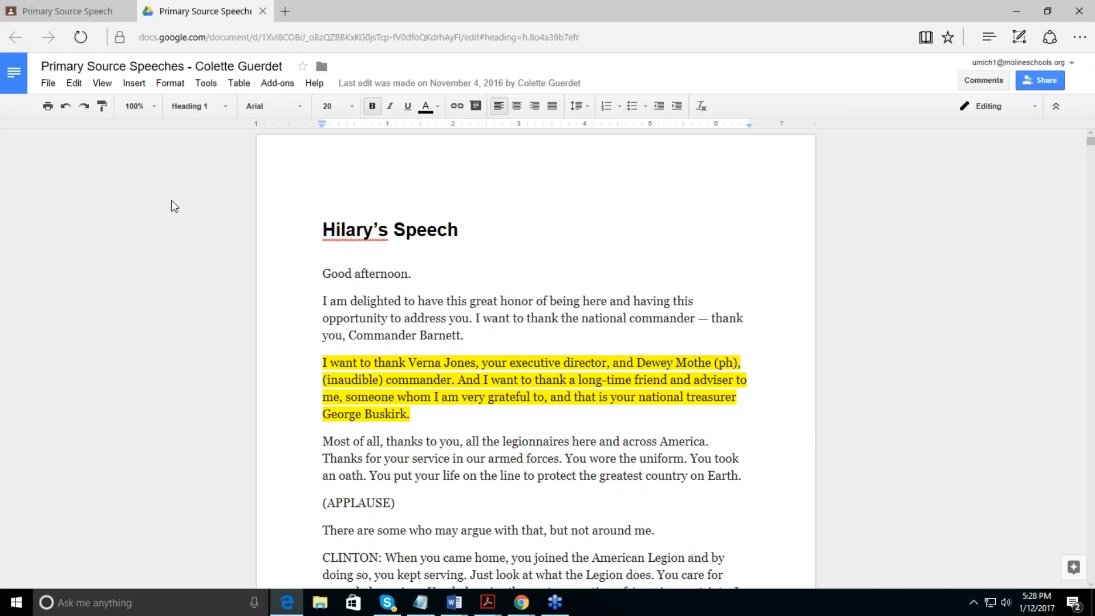
pyautogui.click(86, 12)
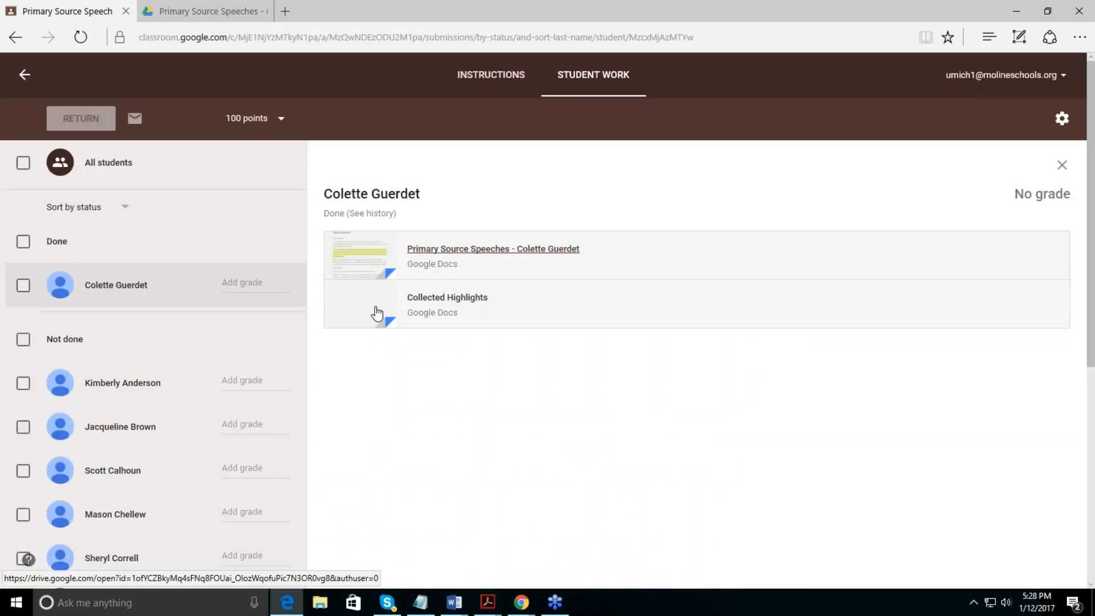
pyautogui.click(430, 298)
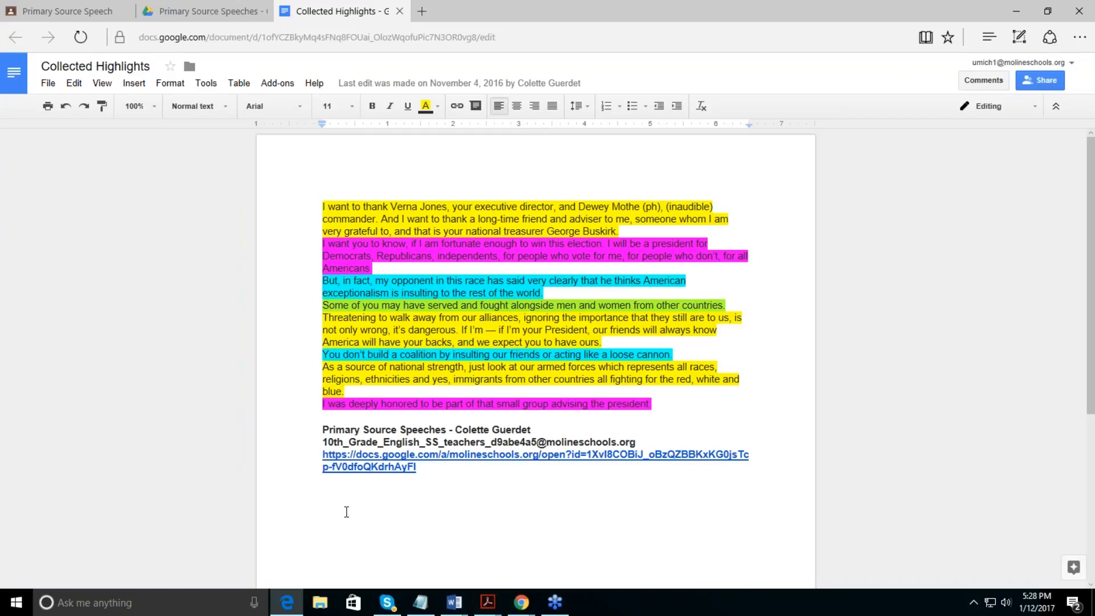
pyautogui.click(24, 16)
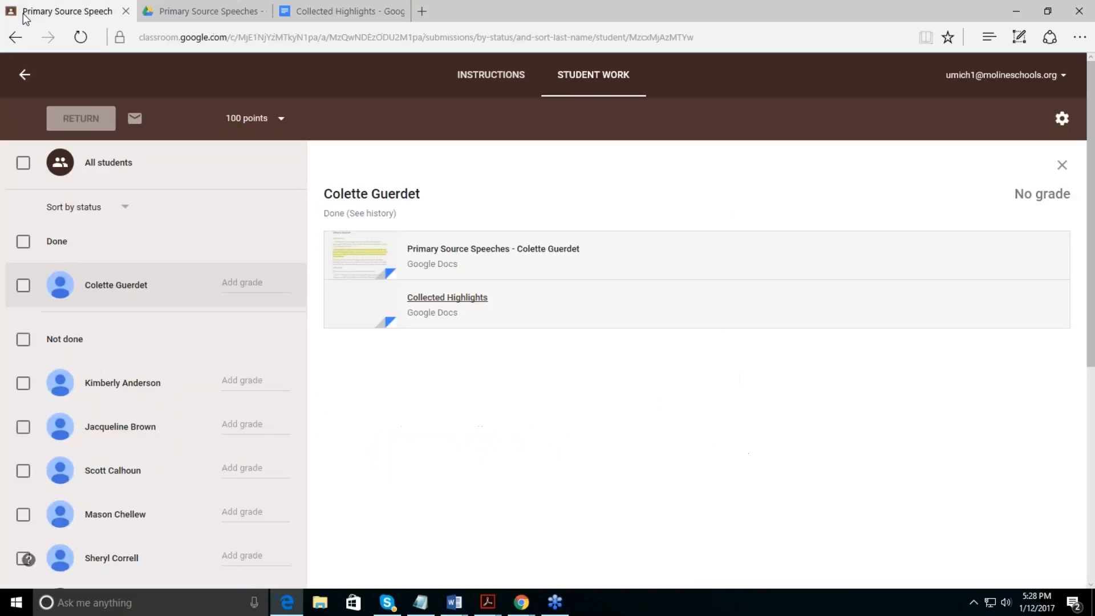
# Step: Select the student's completed submission for the Primary Source Speech assignment and enter a grade of 100 out of 100 points
pyautogui.click(23, 286)
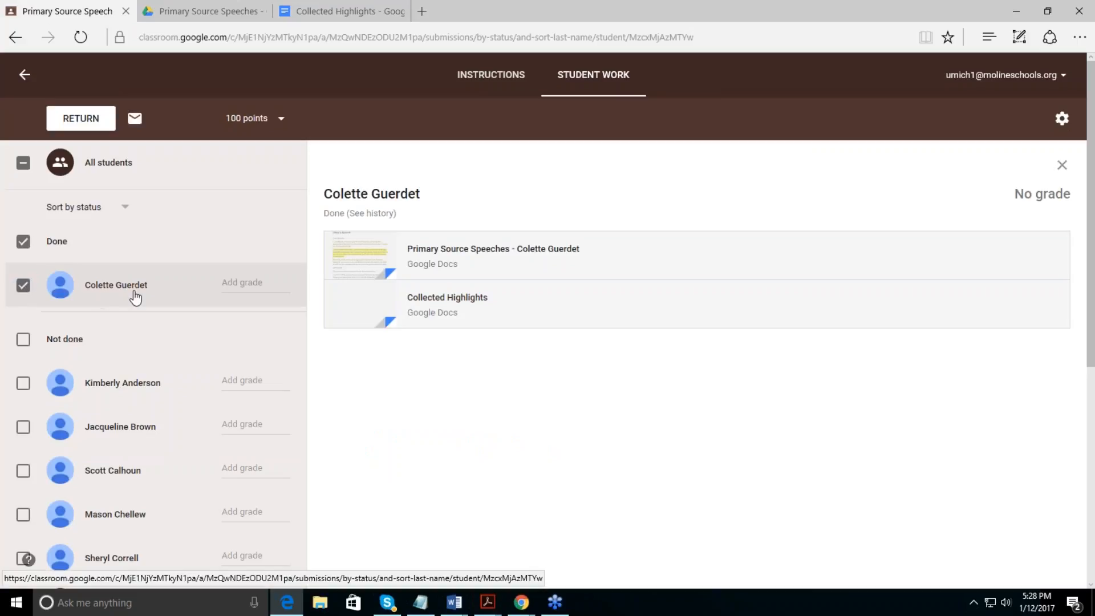
pyautogui.click(244, 285)
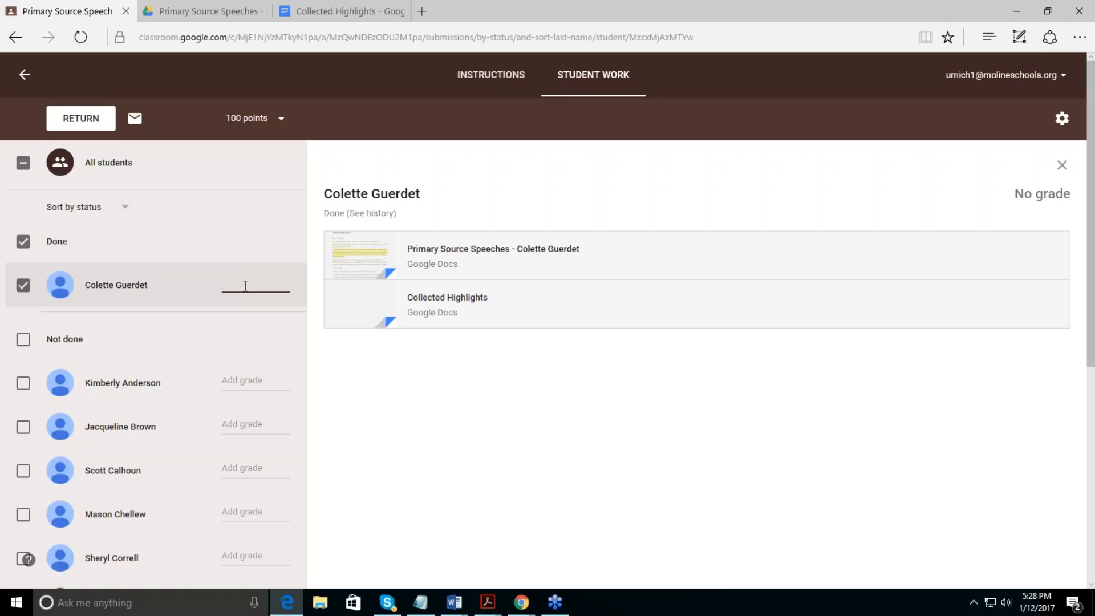
pyautogui.click(281, 121)
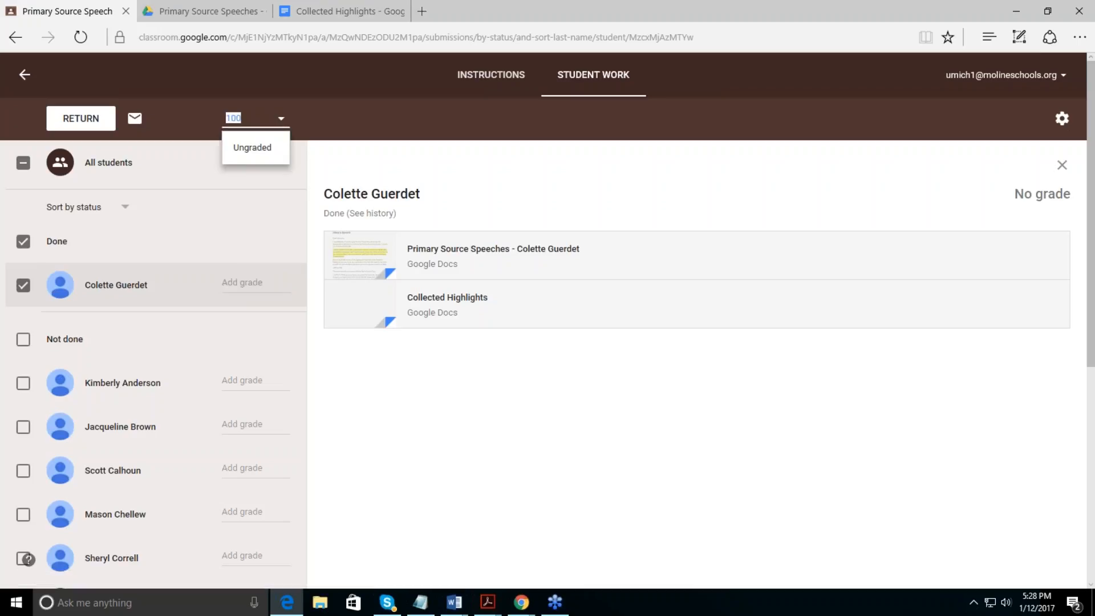
pyautogui.click(265, 283)
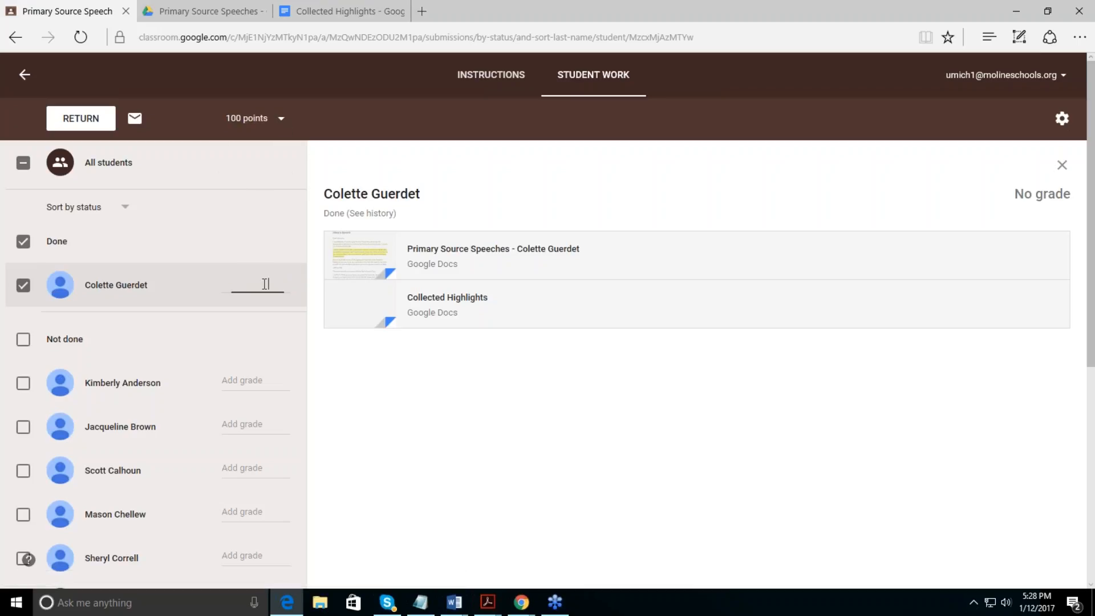
pyautogui.write('100')
# Step: Start returning the graded work to the student, show where a private comment goes, and cancel the return
pyautogui.click(106, 127)
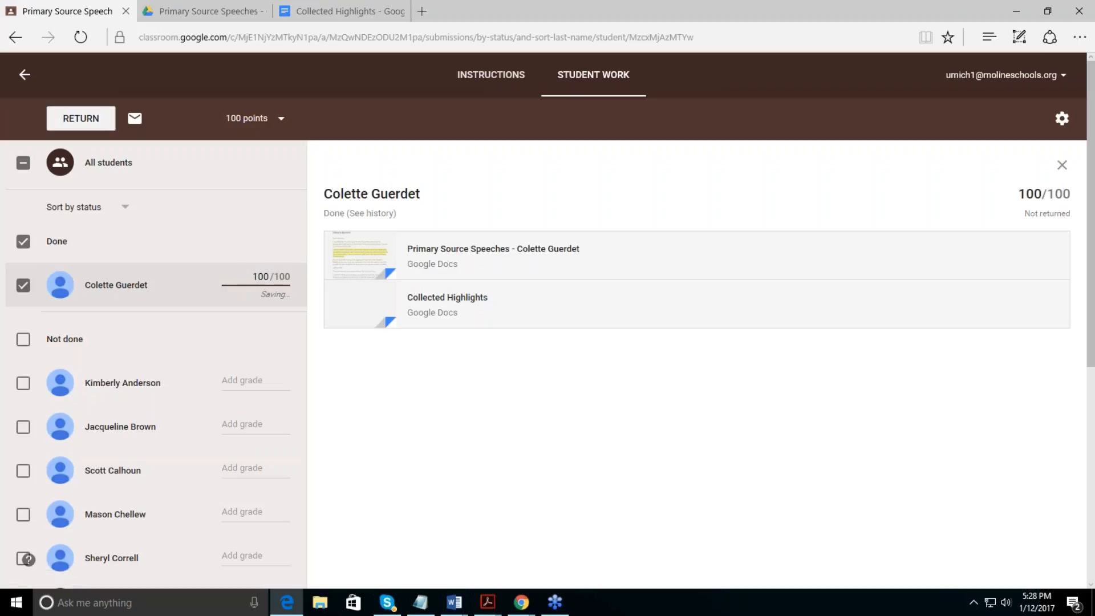
pyautogui.click(447, 333)
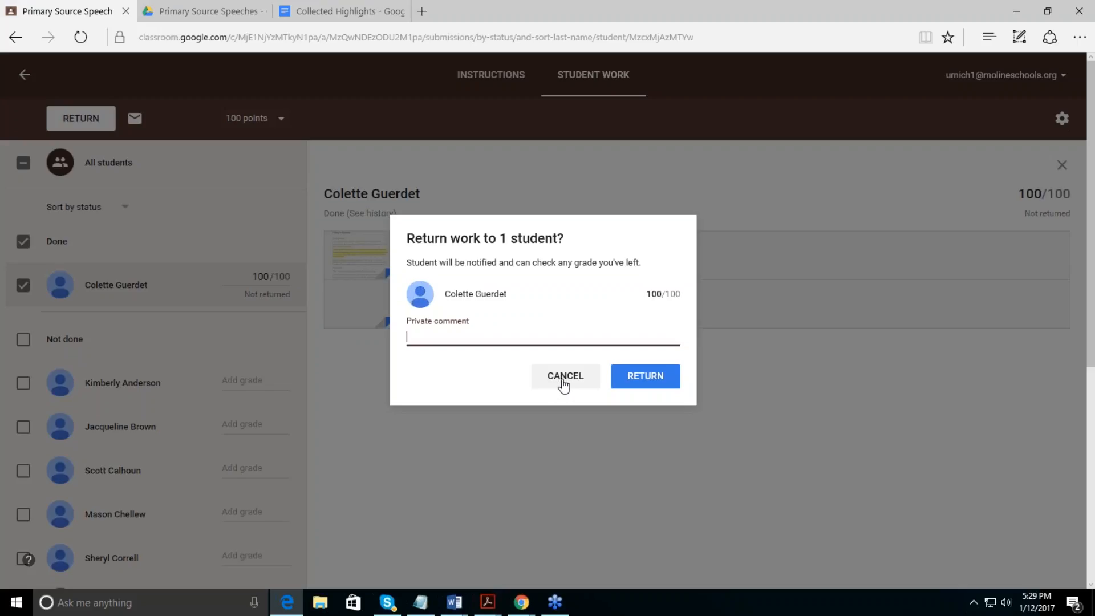
pyautogui.click(373, 251)
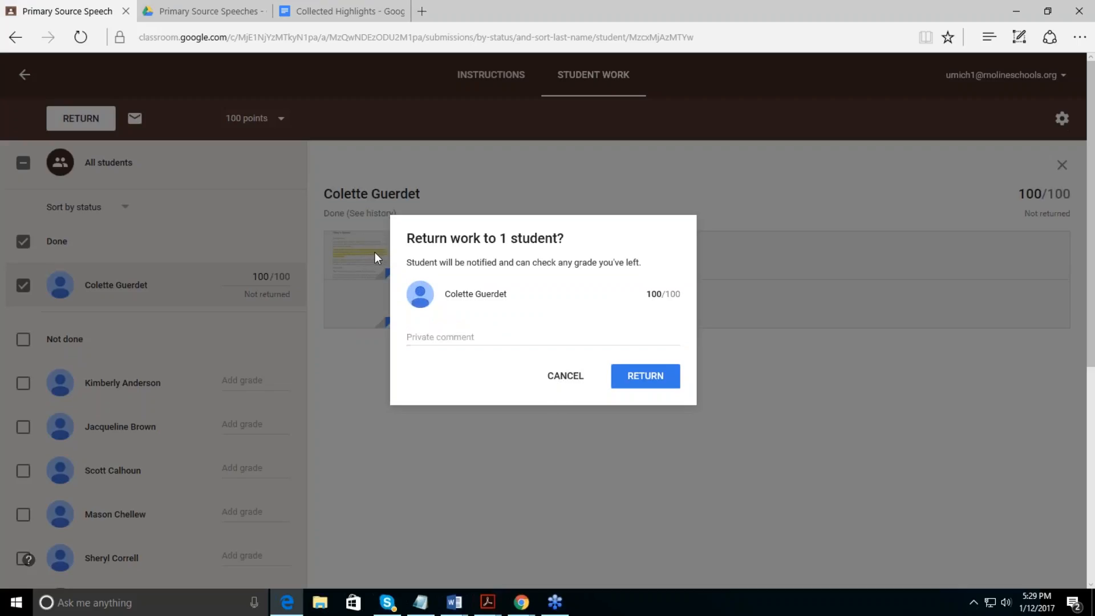
pyautogui.click(559, 378)
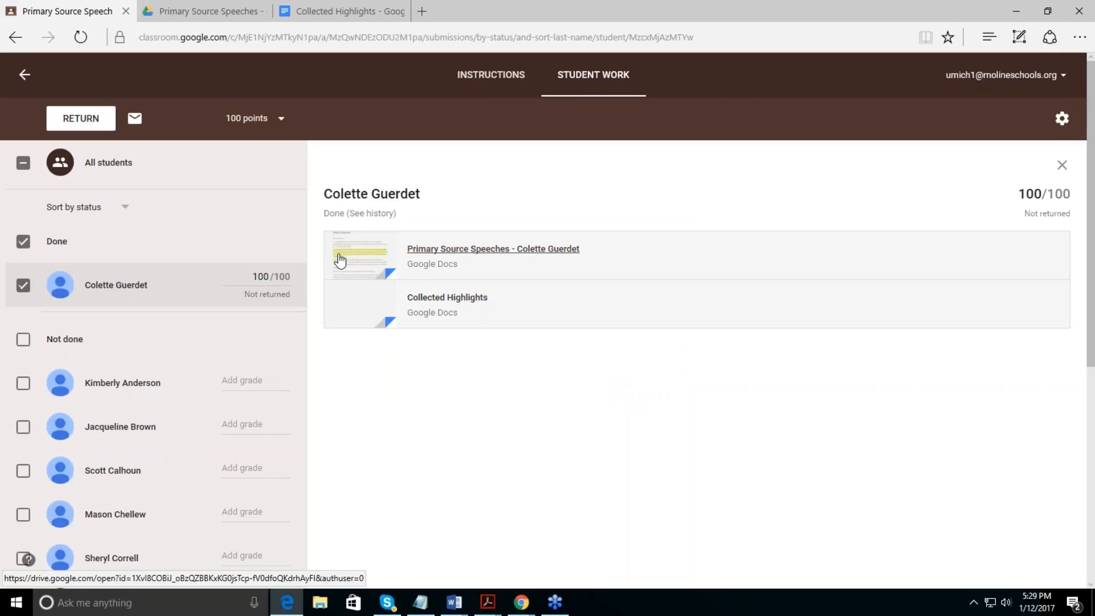
# Step: View the student's submitted Primary Source Speeches document again and return to the student work page
pyautogui.click(338, 258)
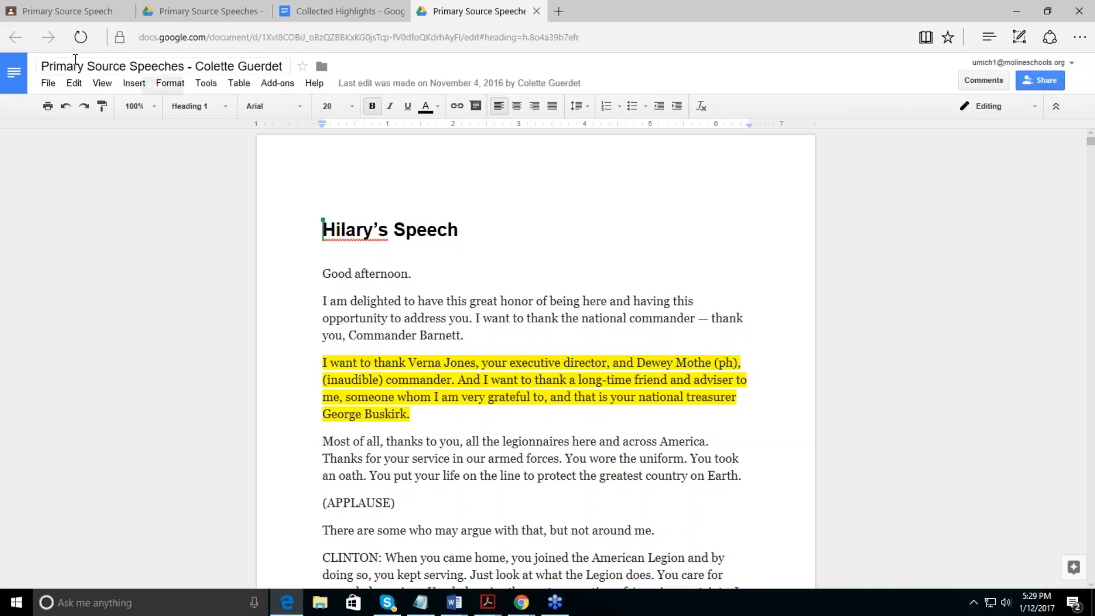
pyautogui.click(57, 11)
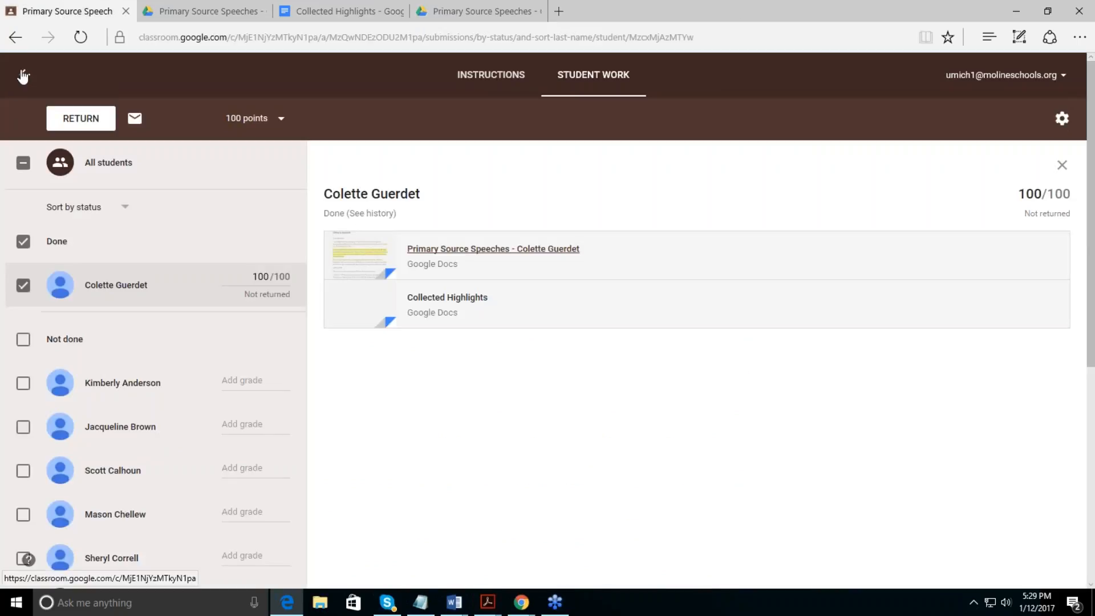
# Step: Leave the student work for the overview of all classes and show the edit and archive options of the Google Webinar Presenation class
pyautogui.click(23, 76)
pyautogui.click(23, 74)
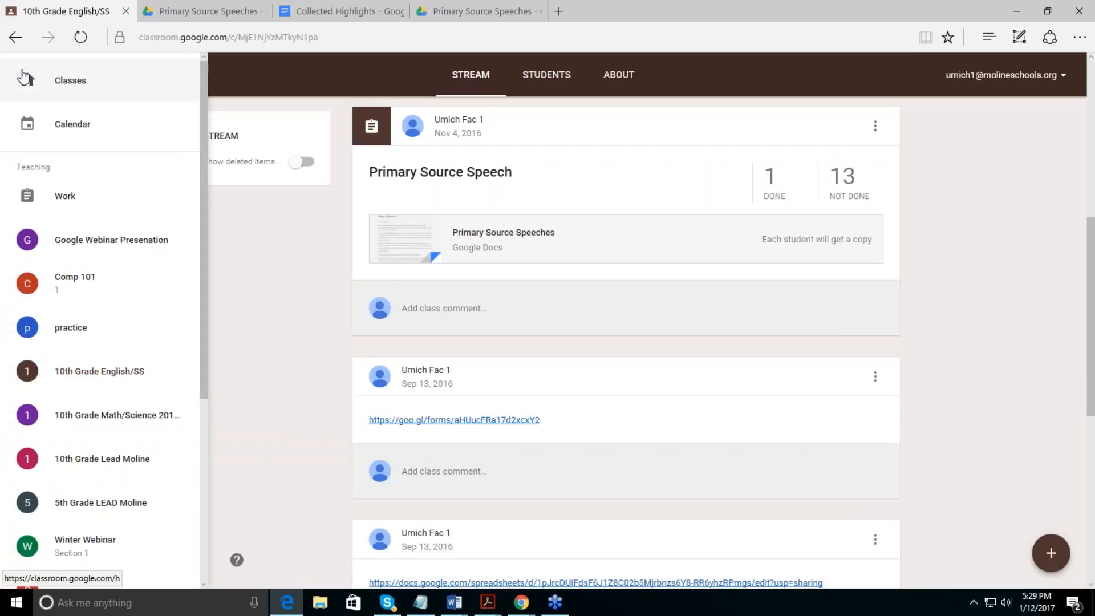
pyautogui.click(50, 86)
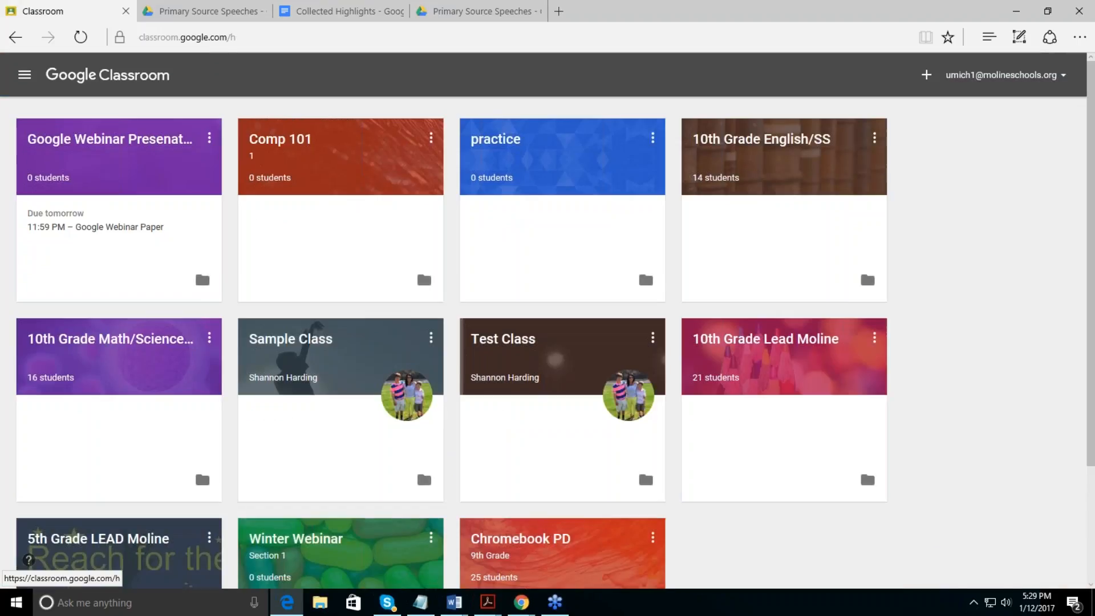
pyautogui.click(210, 139)
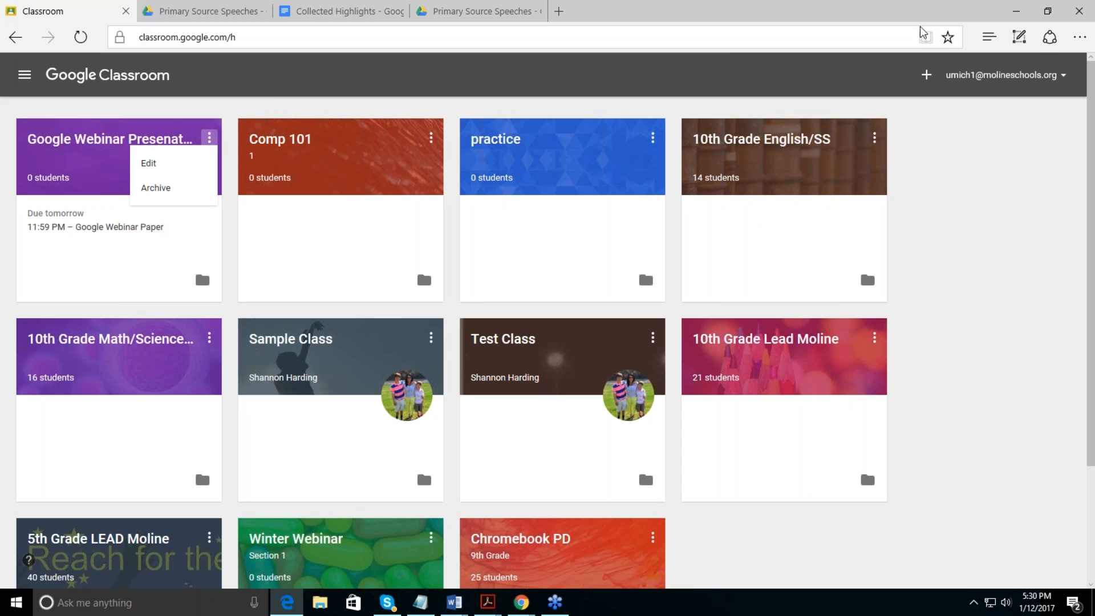
pyautogui.click(1018, 16)
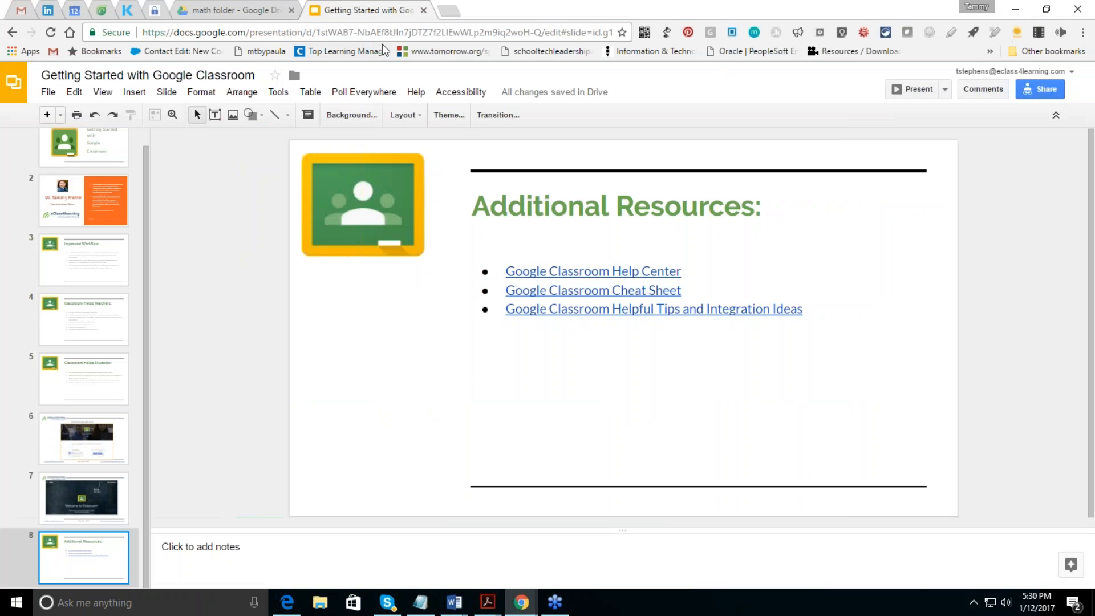
pyautogui.click(448, 11)
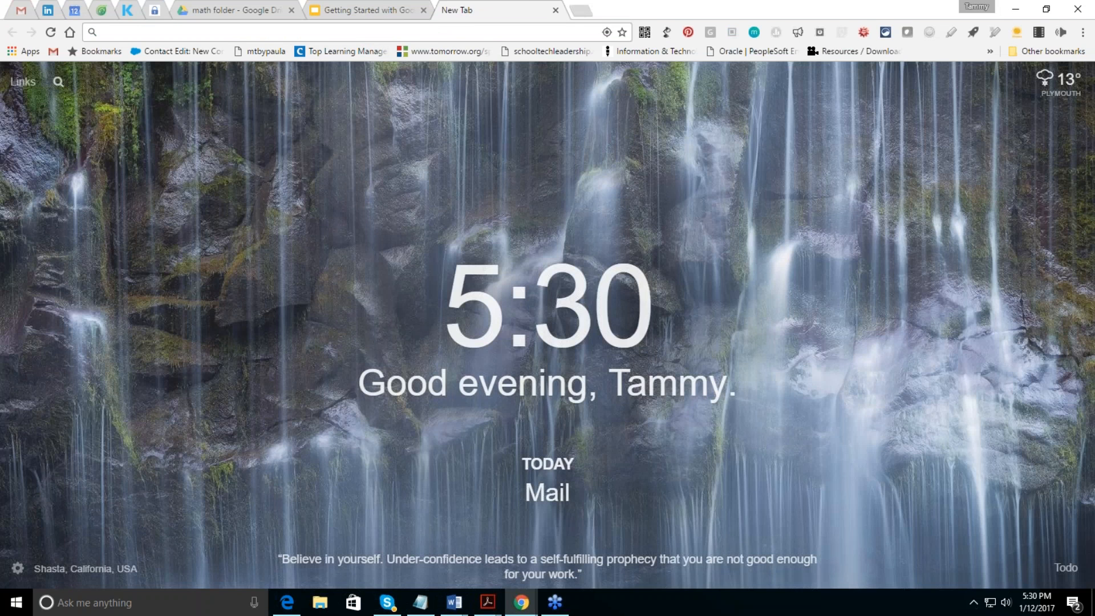
pyautogui.write('www.')
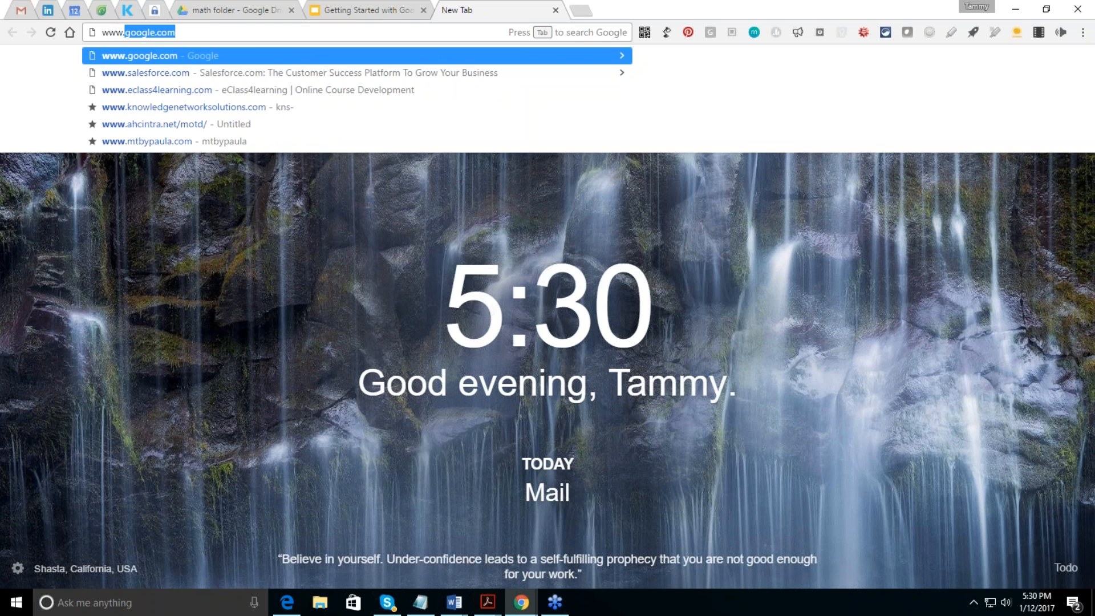
pyautogui.write('eclass4learning')
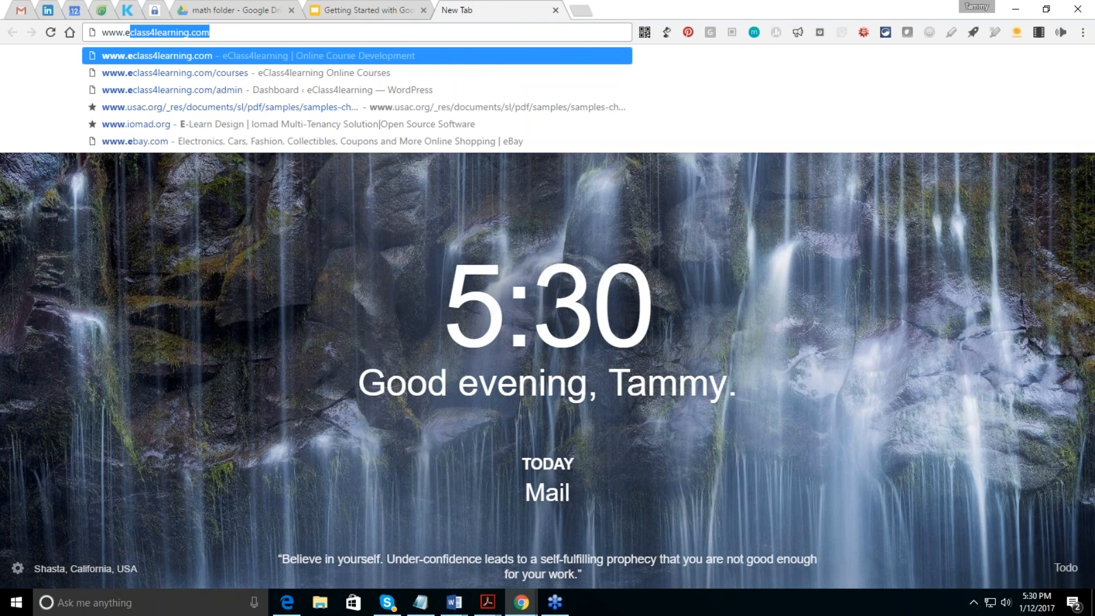
pyautogui.press('Return')
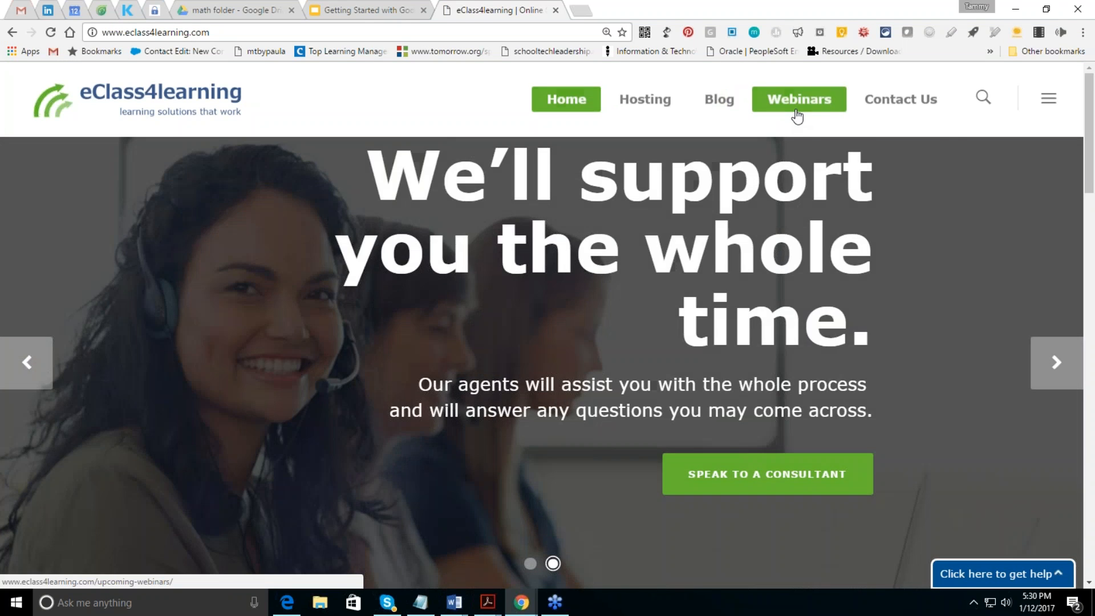
# Step: Open the website's Upcoming Webinars page and examine the K12 Webinars section
pyautogui.click(796, 114)
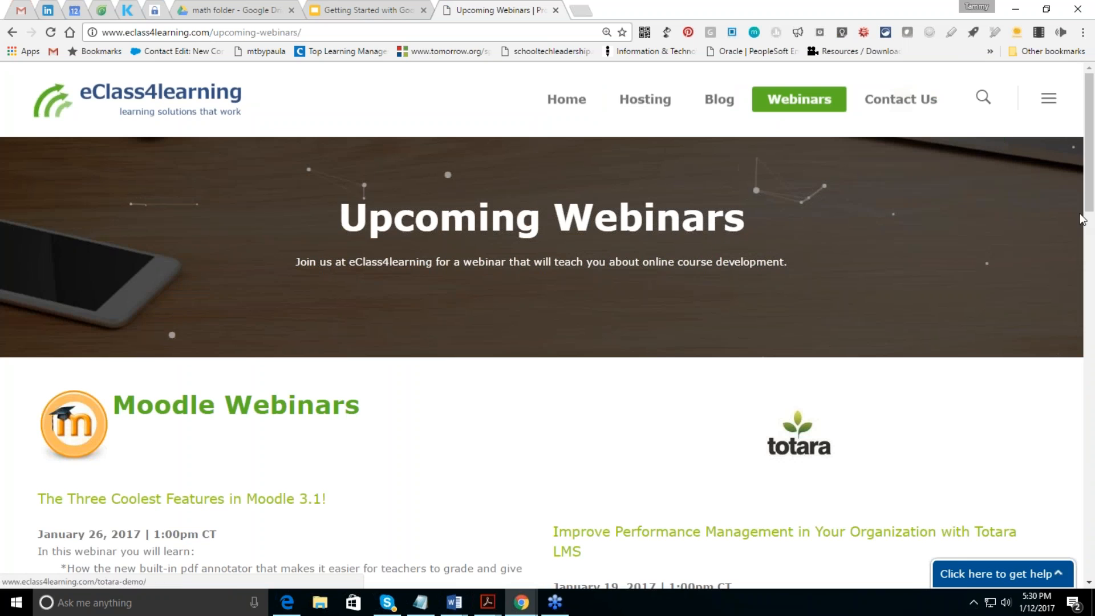
pyautogui.scroll(-10, 1082, 219)
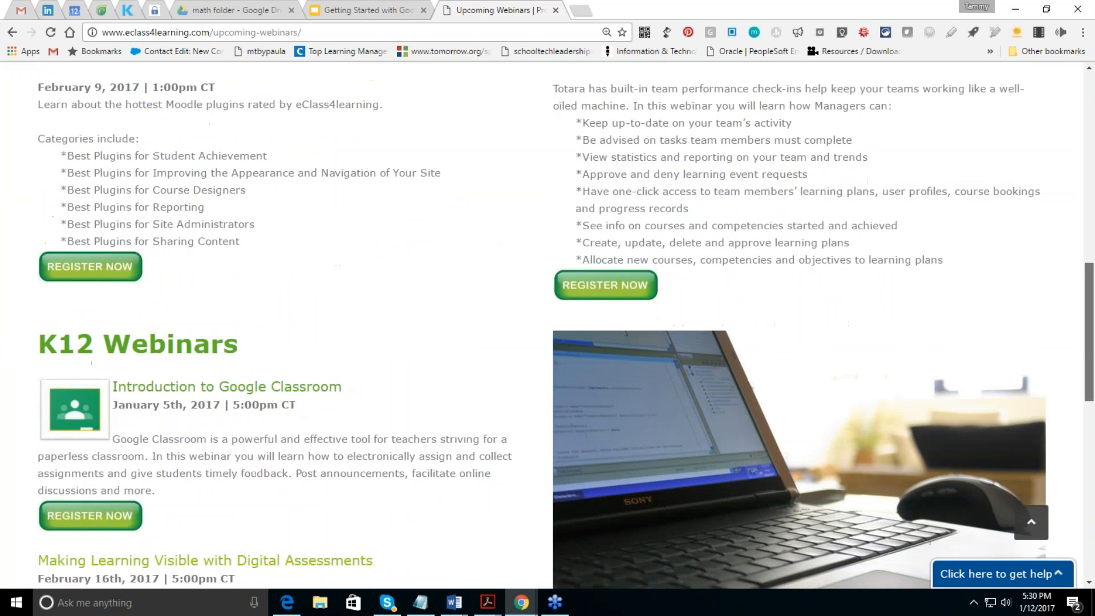
pyautogui.scroll(-4, 1088, 365)
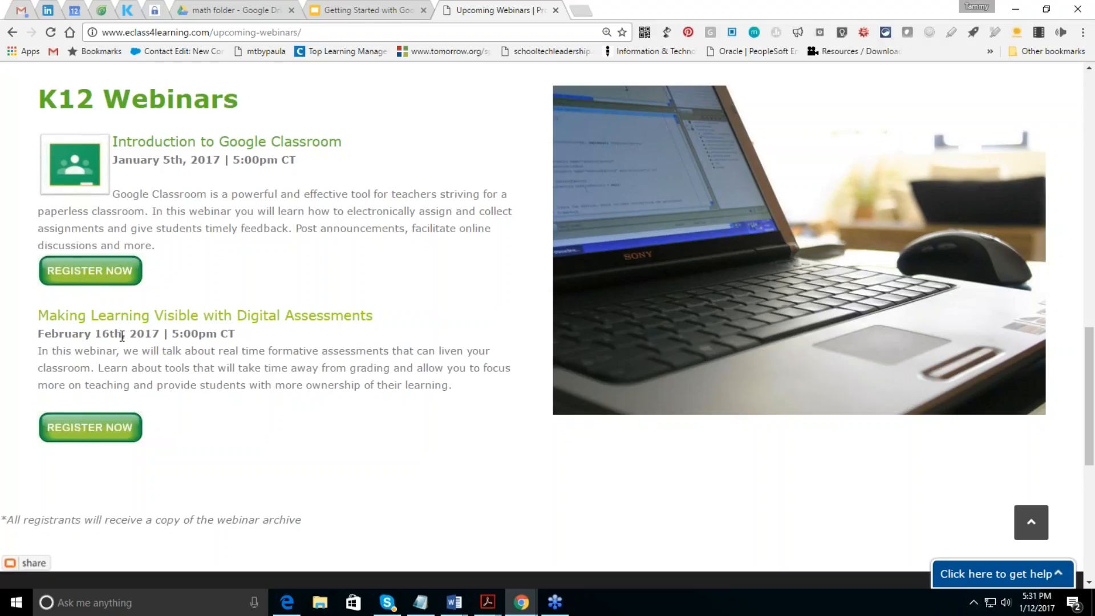
pyautogui.click(1079, 29)
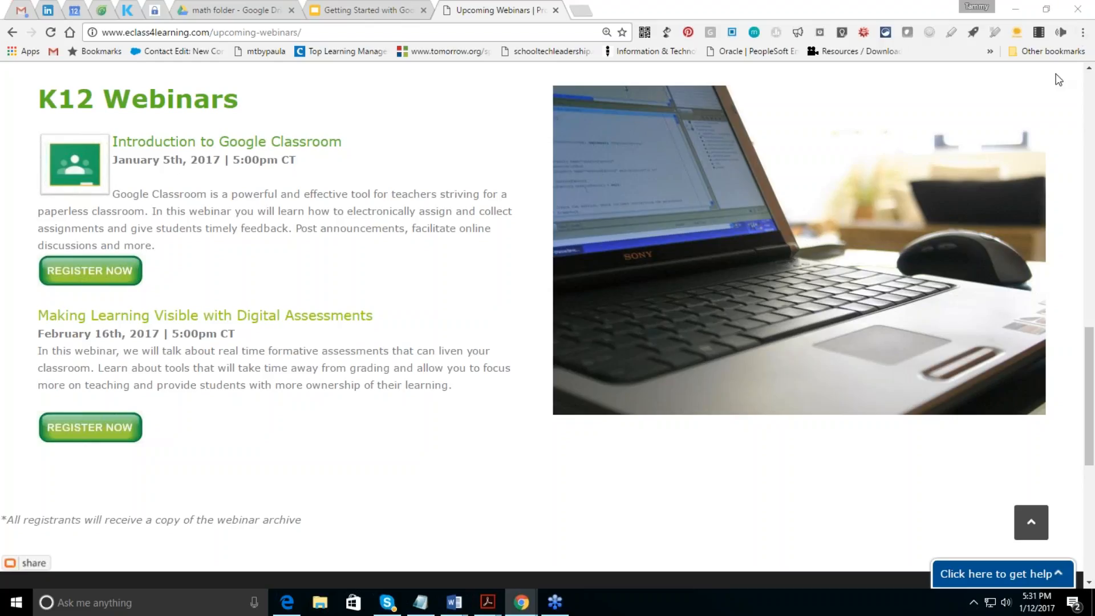